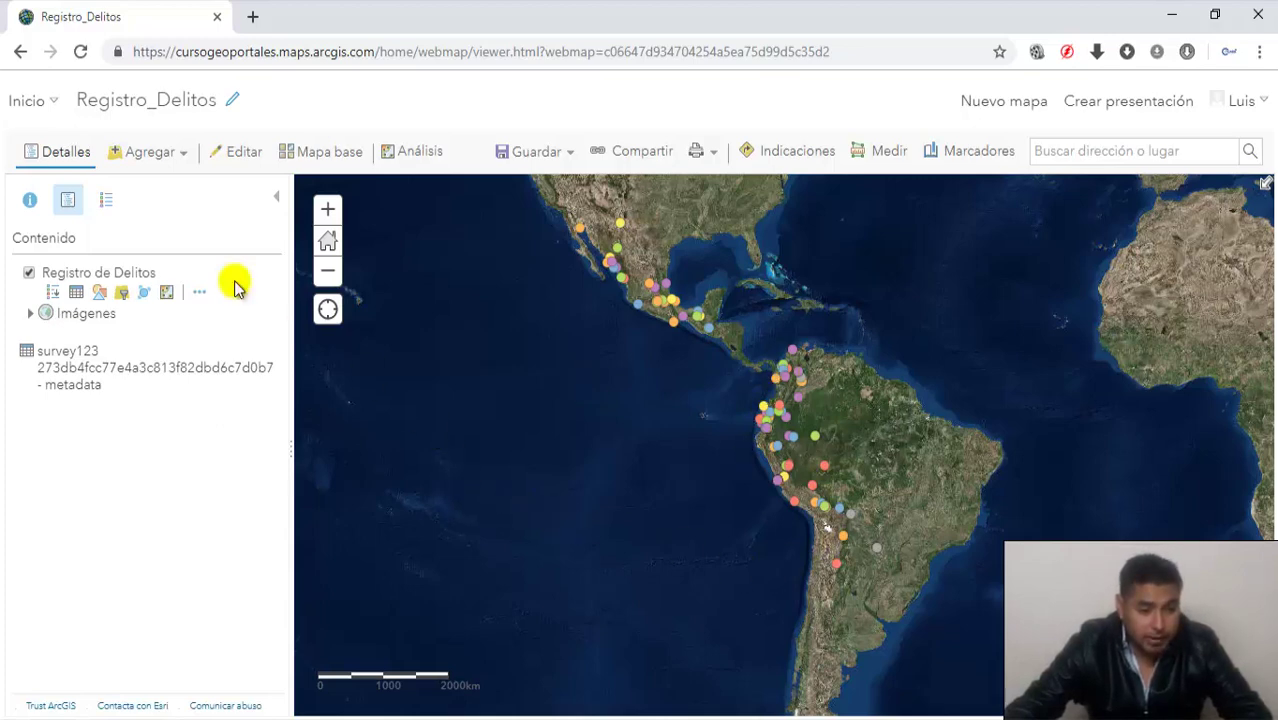
Step: Save the Registro_Delitos web map
left_click(51, 104)
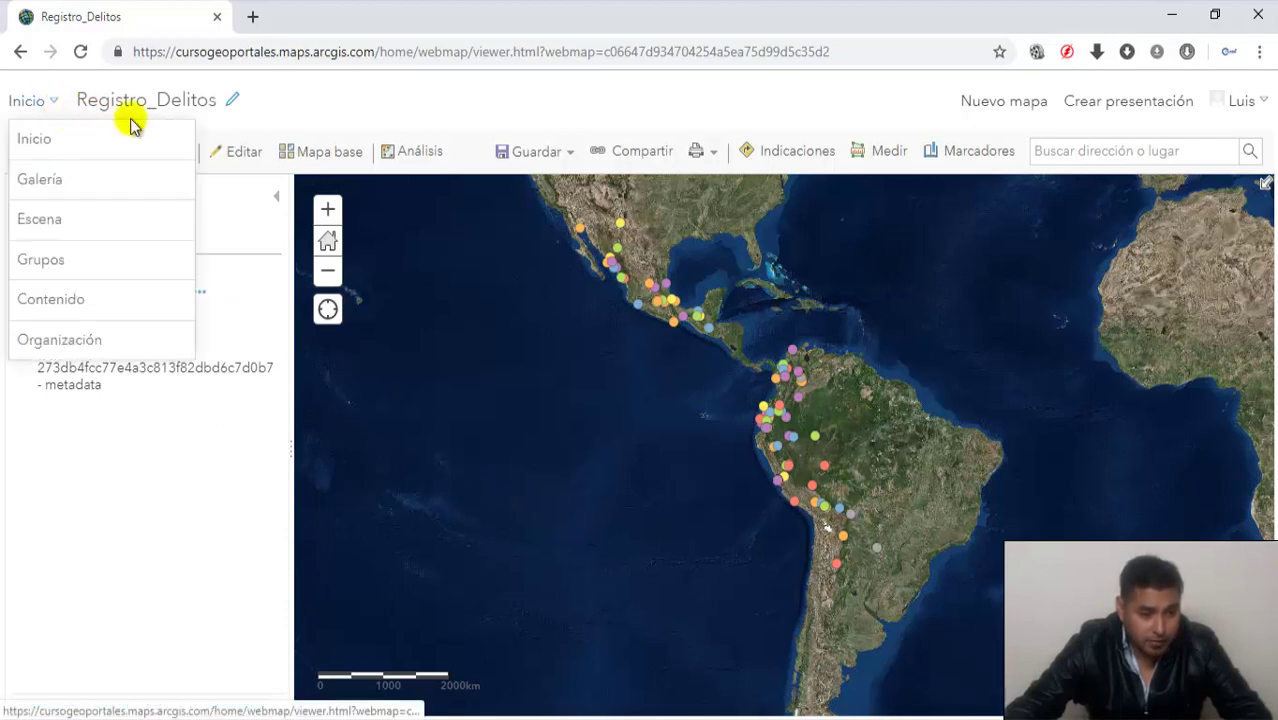
left_click(525, 155)
left_click(532, 186)
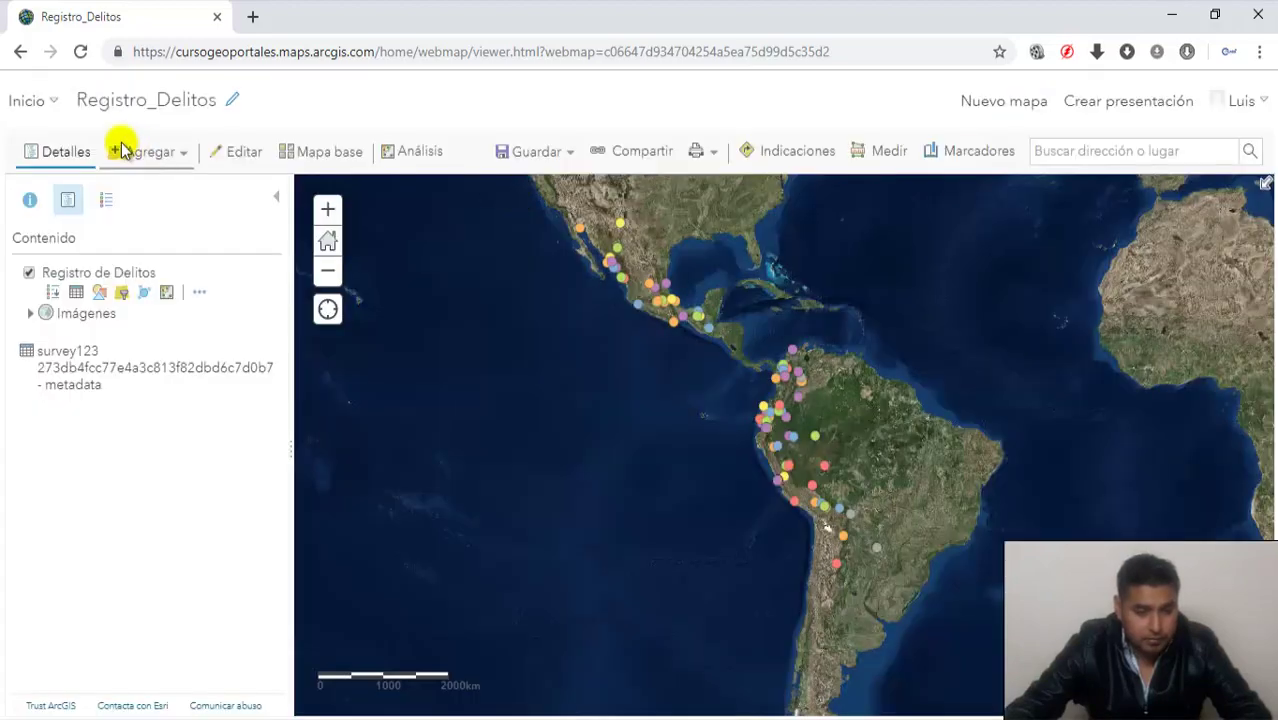
Step: Go to the content page and open the curso_geoportales folder
left_click(50, 103)
left_click(60, 307)
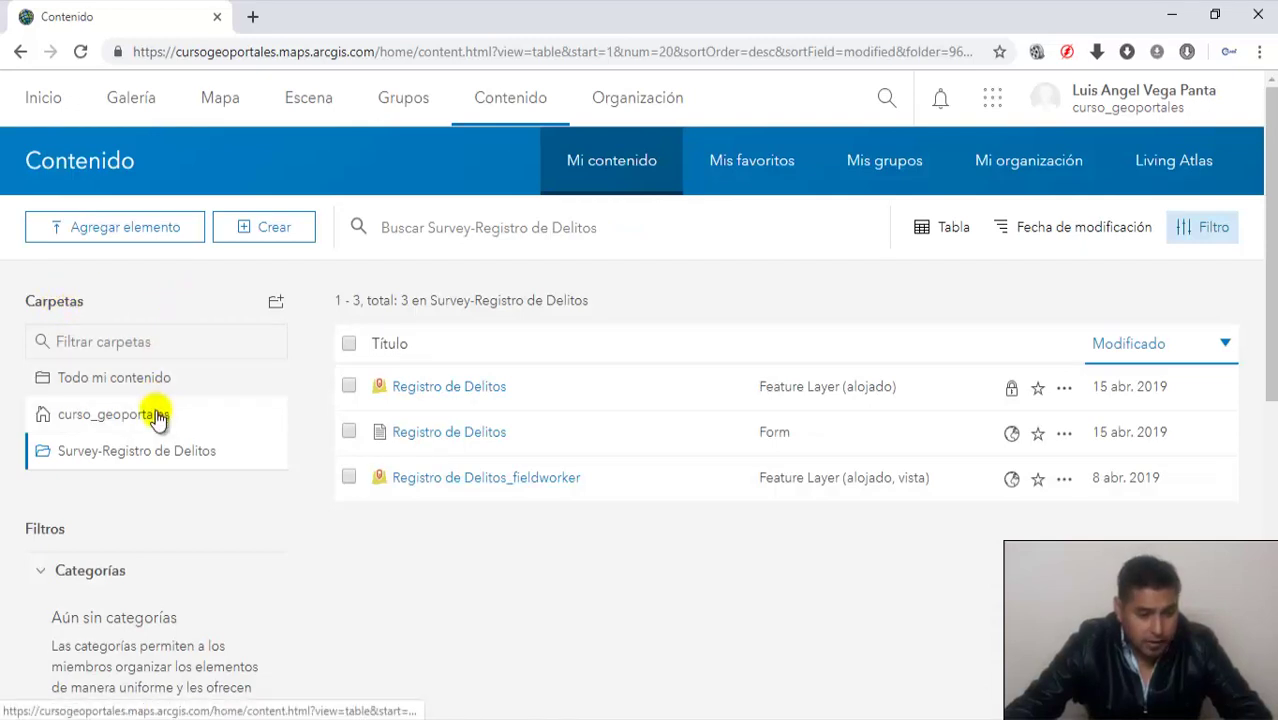
left_click(157, 416)
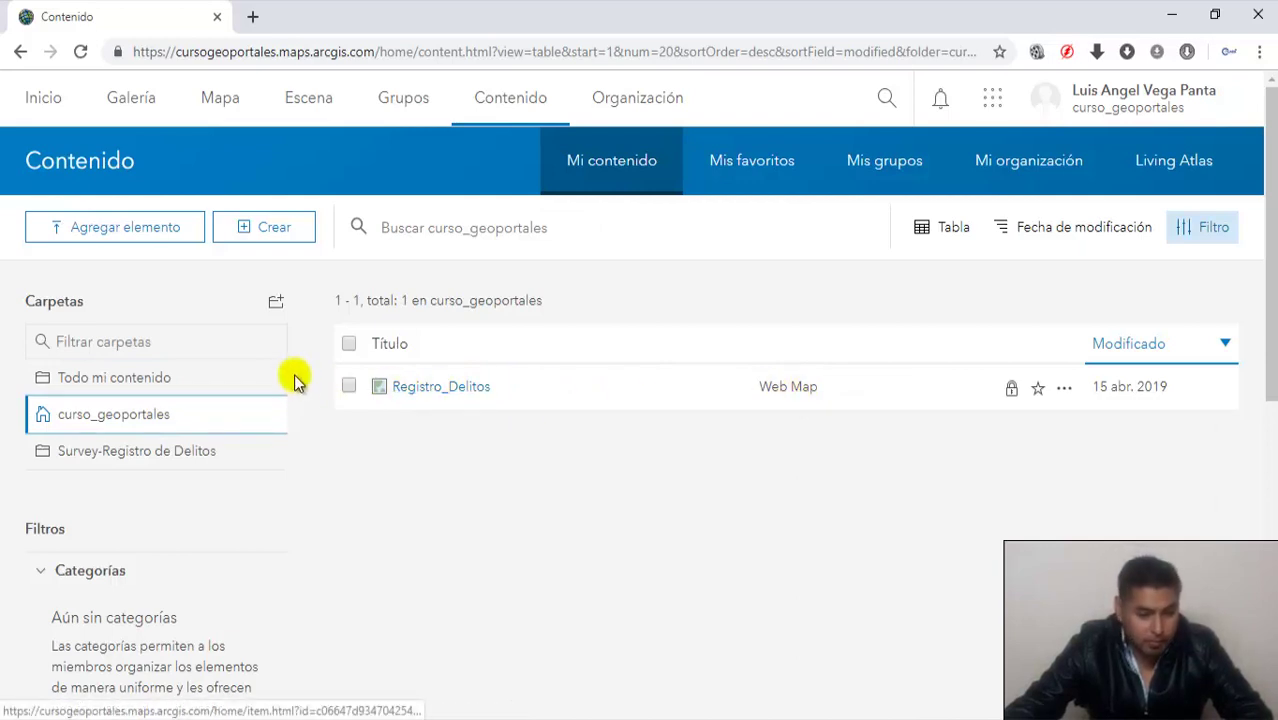
left_click(272, 236)
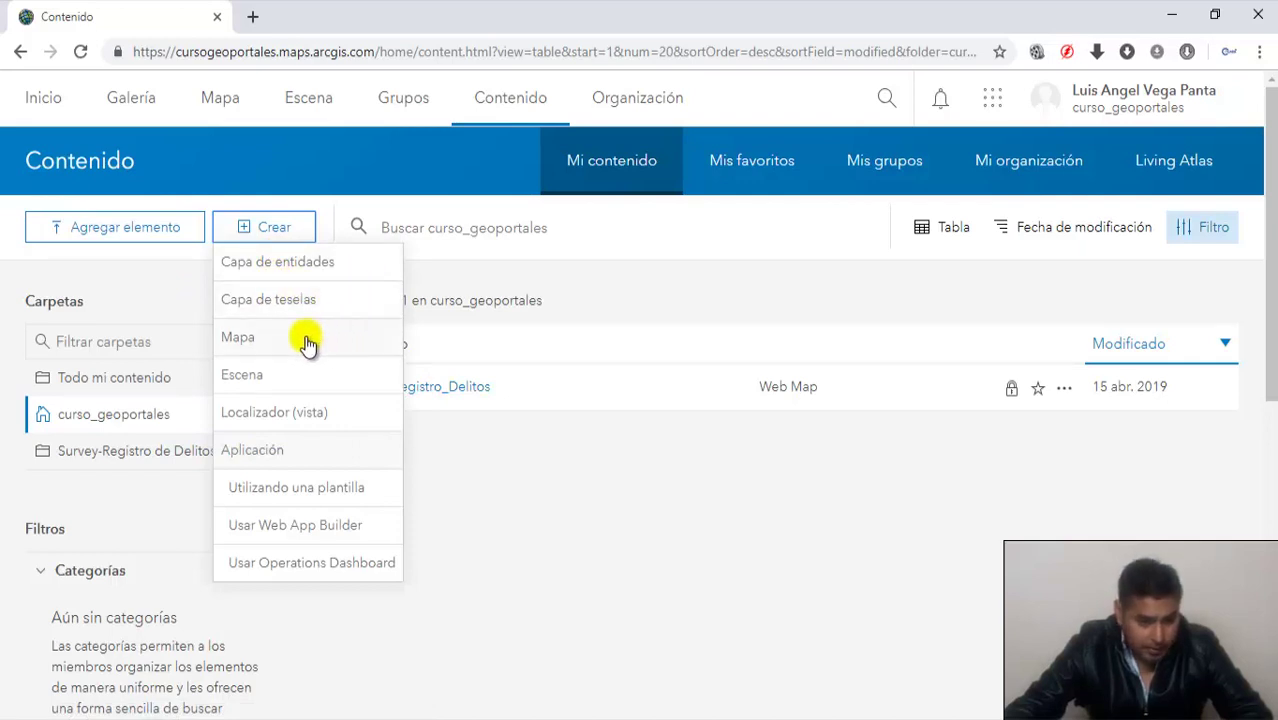
left_click(102, 236)
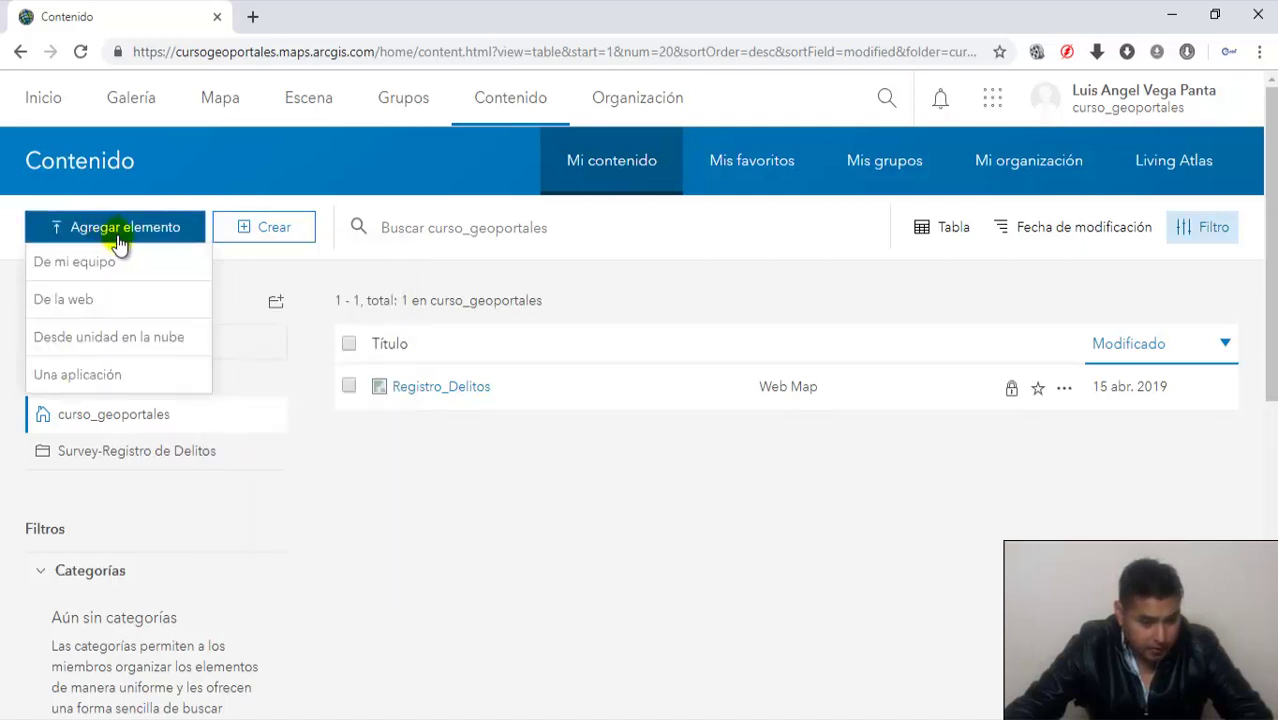
left_click(639, 240)
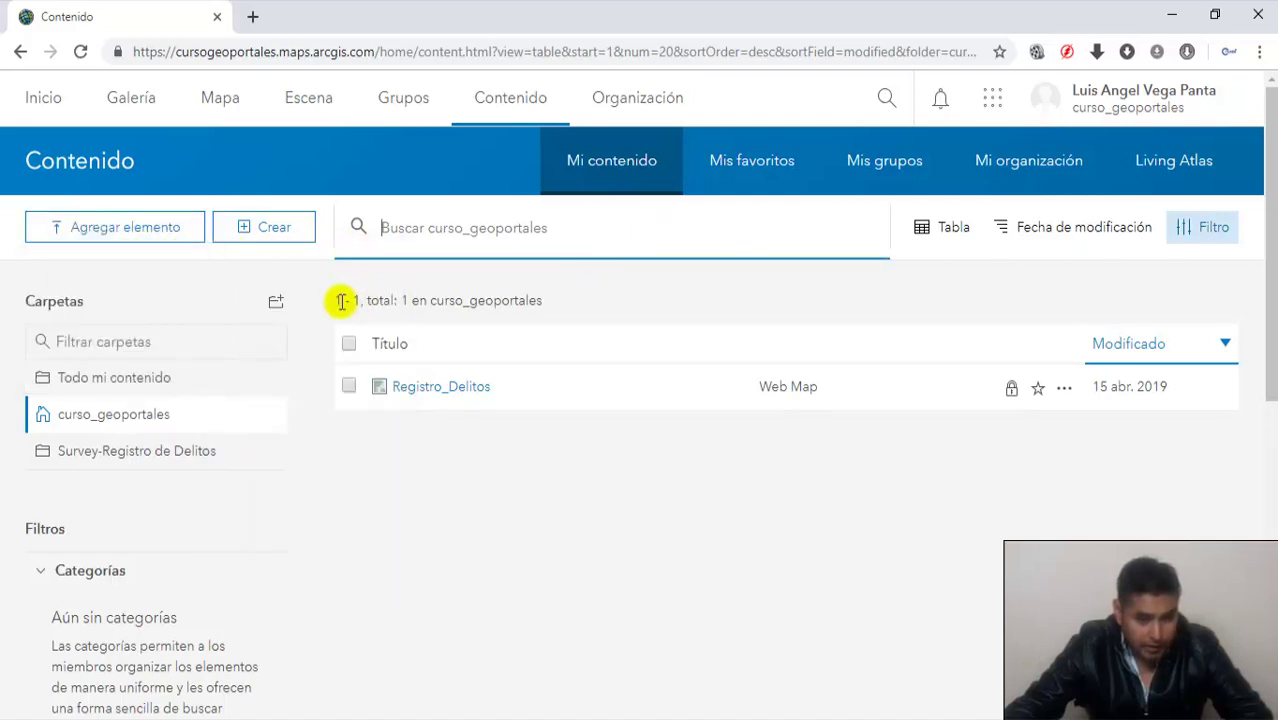
Step: Create a new content folder named Aplicativo Delitos
left_click(276, 303)
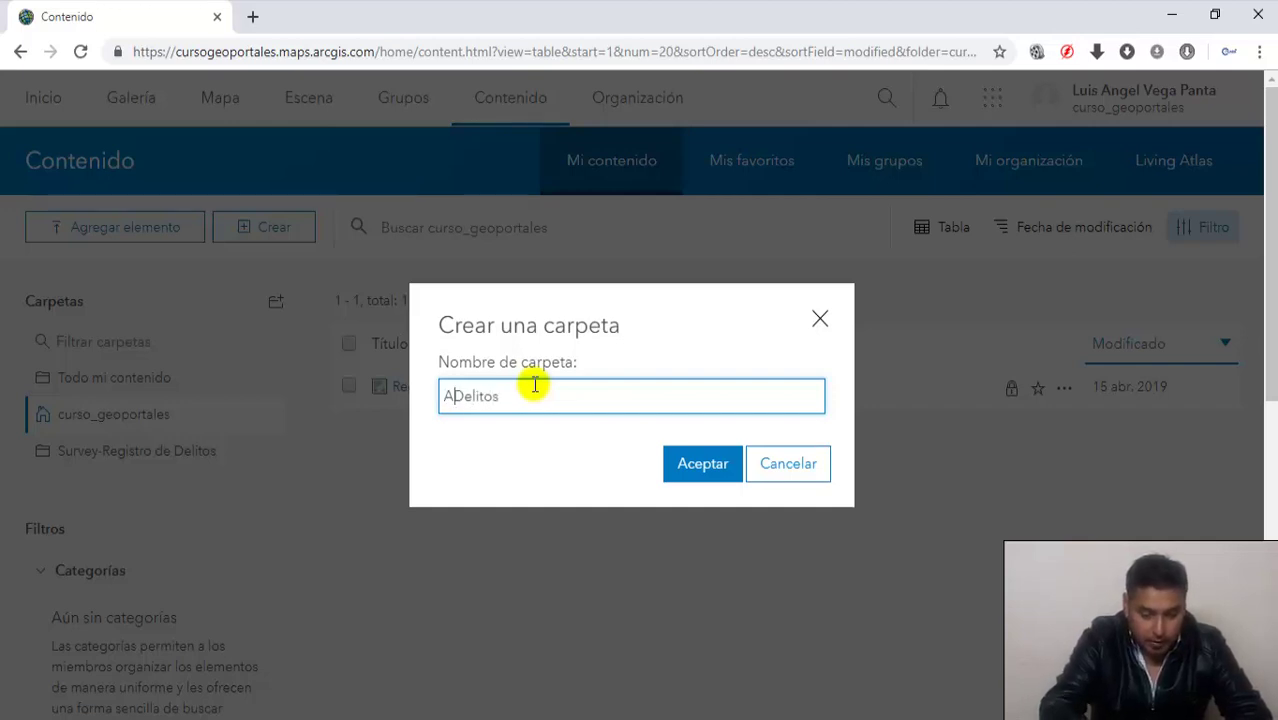
type("o")
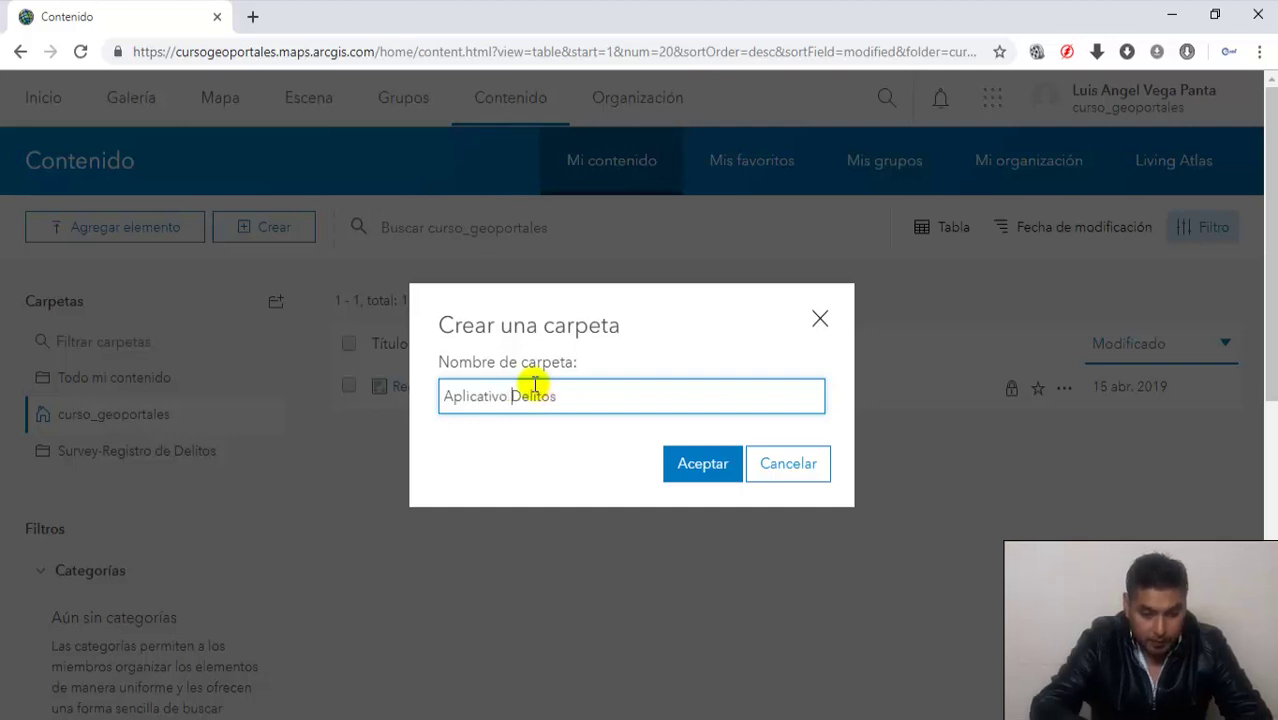
left_click(672, 466)
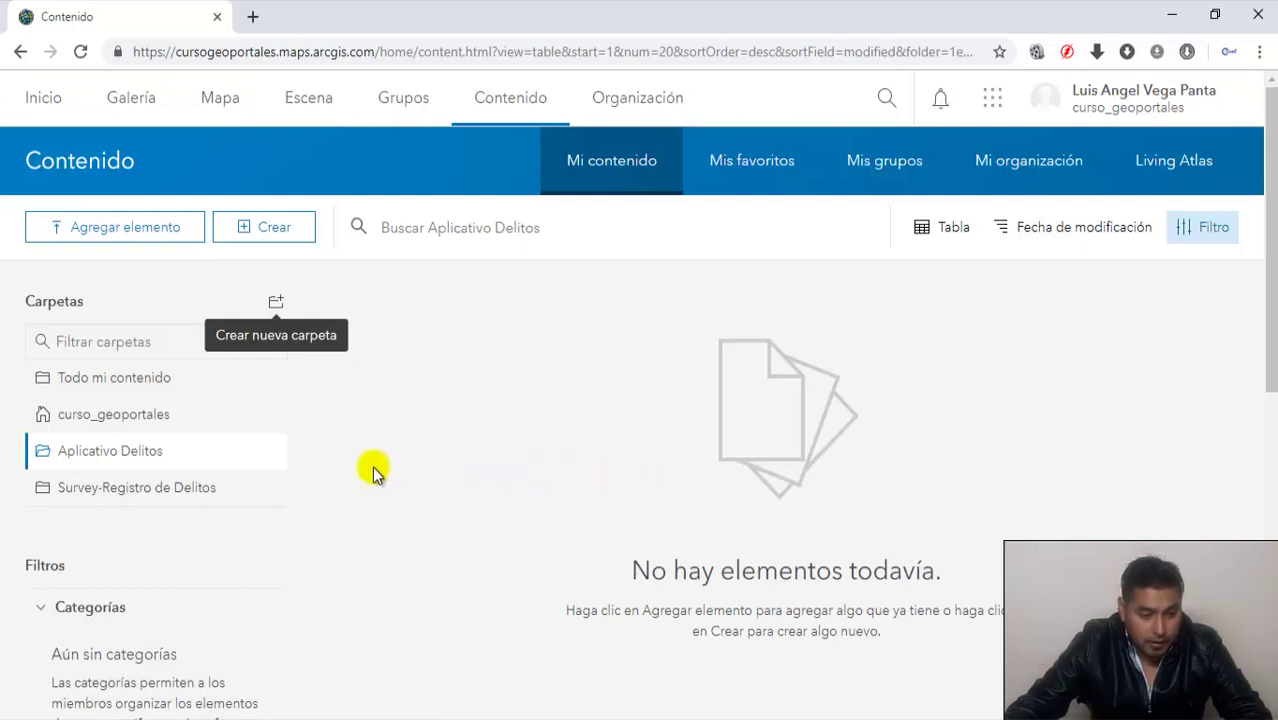
Step: From the list of all content, move the Registro_Delitos web map into the Aplicativo Delitos folder
left_click(105, 385)
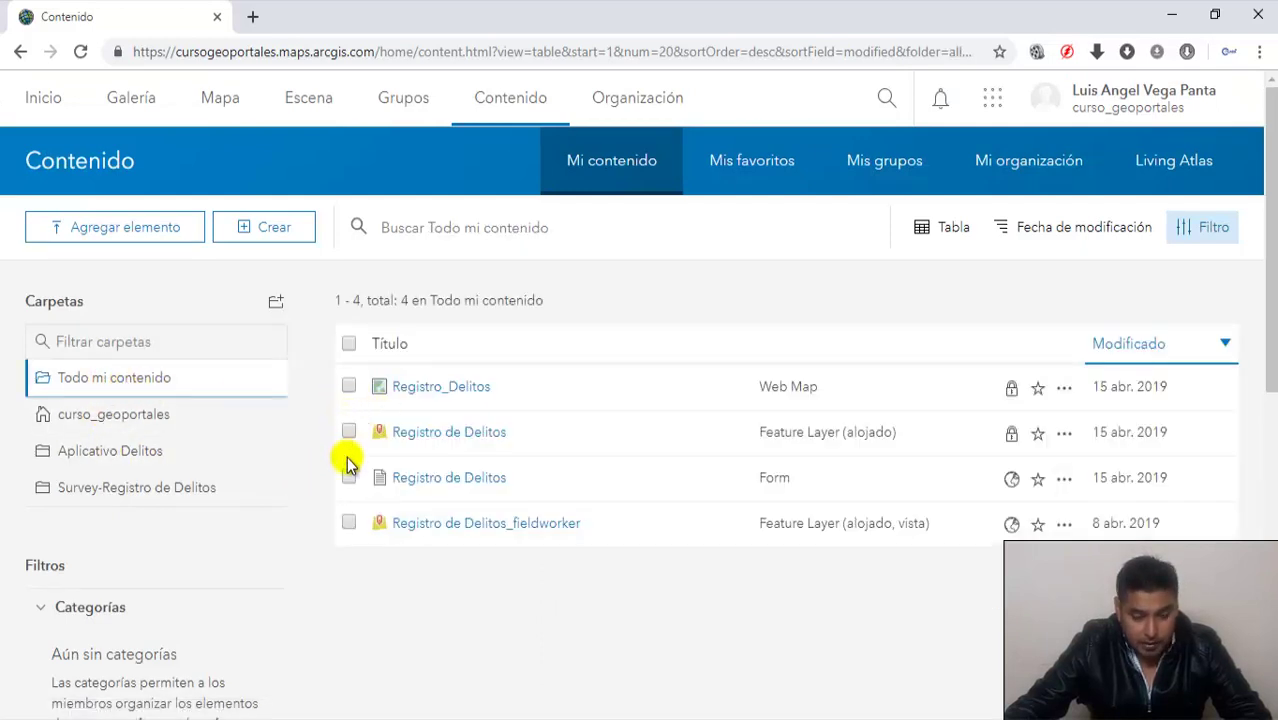
left_click(349, 388)
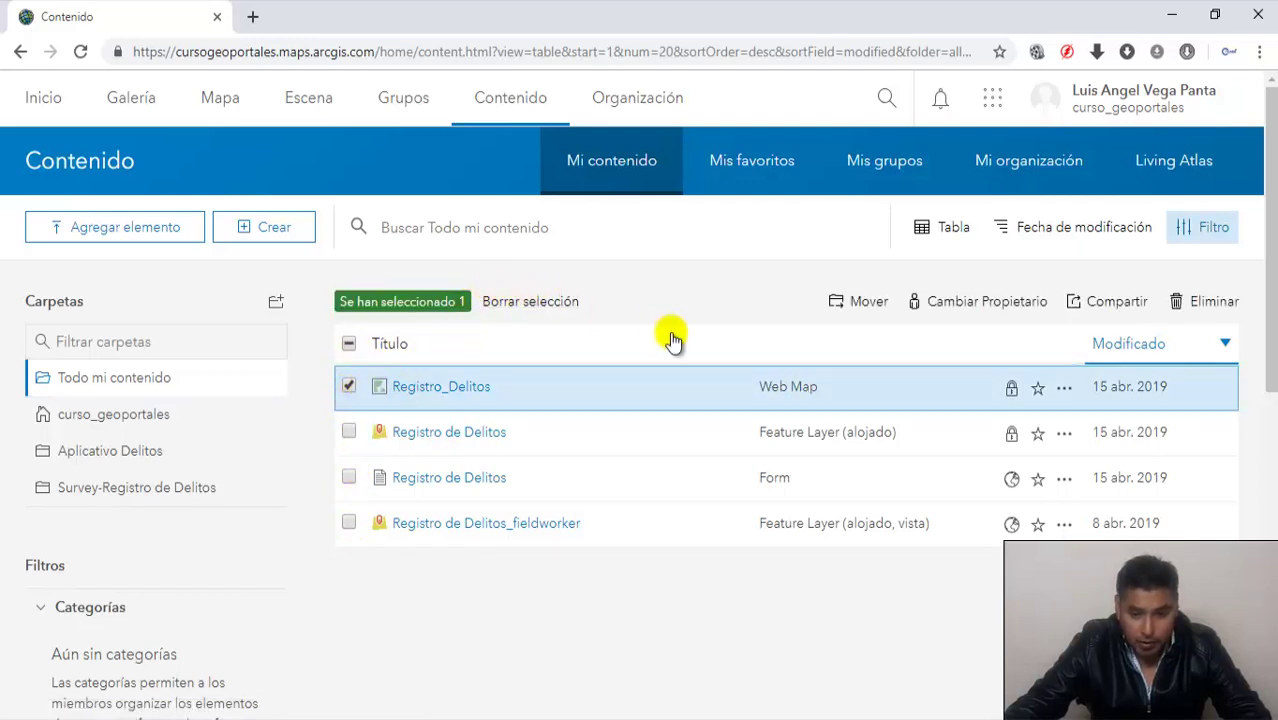
left_click(868, 302)
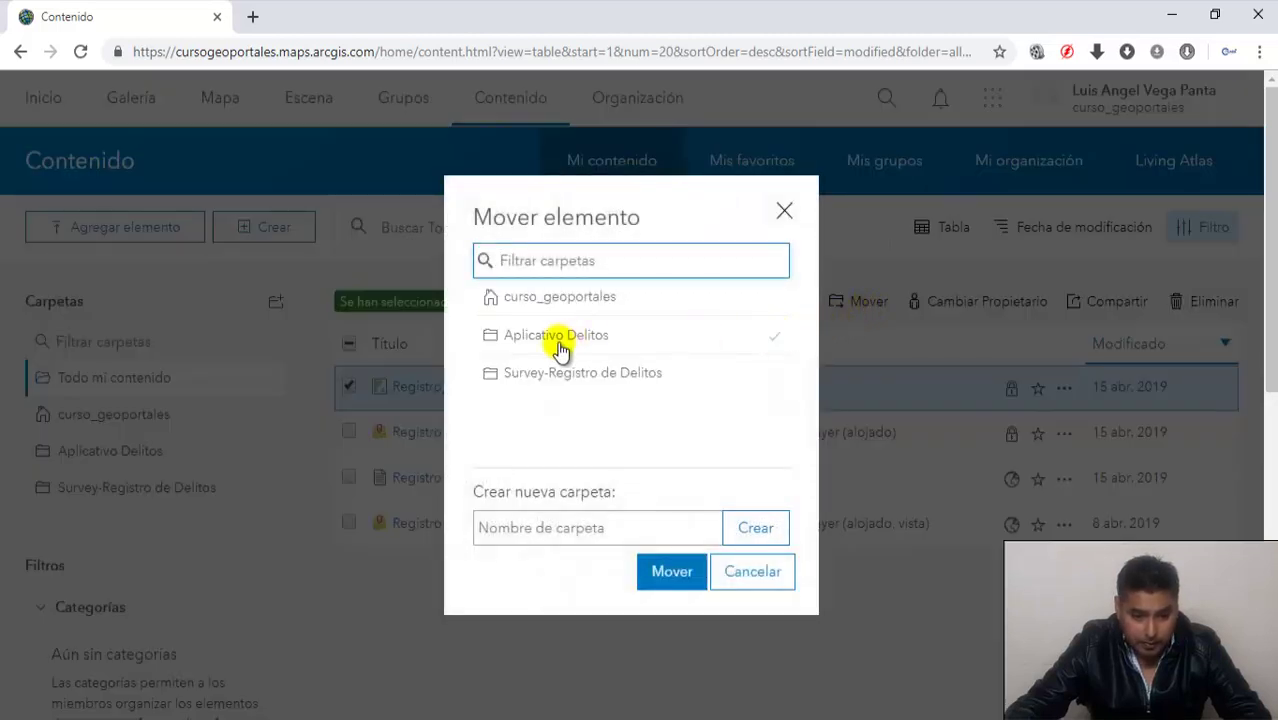
left_click(559, 345)
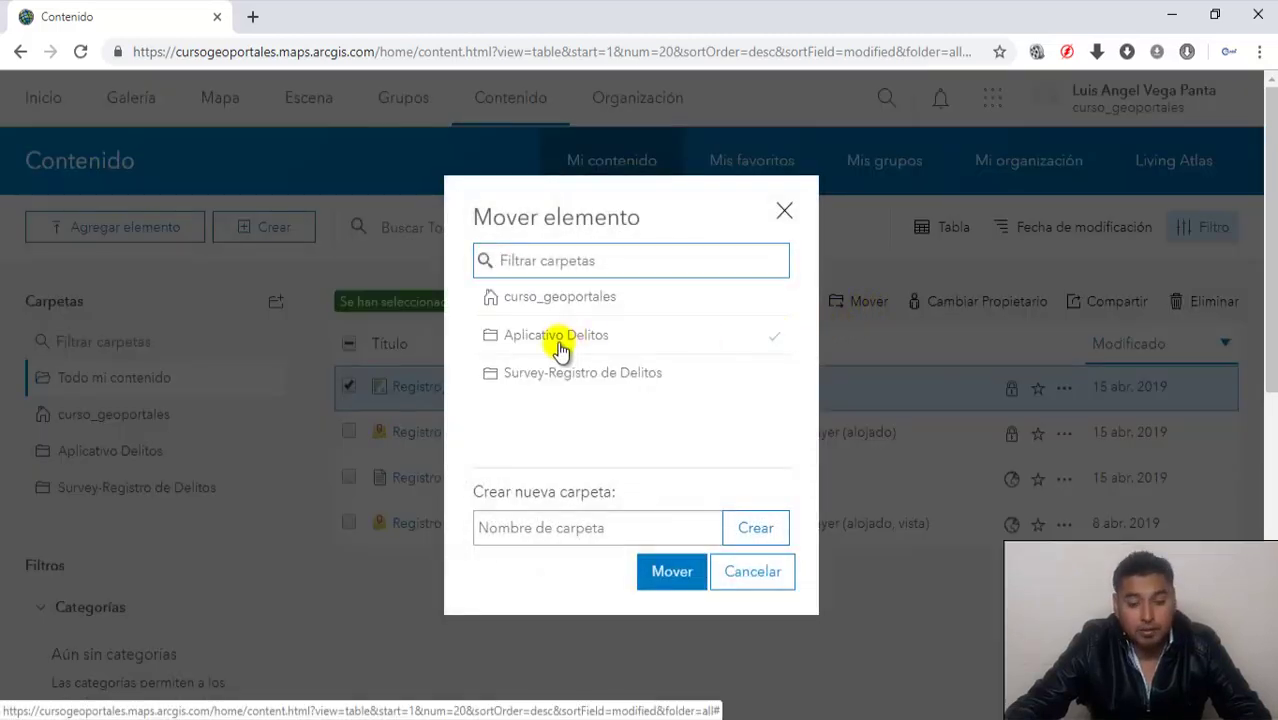
left_click(671, 580)
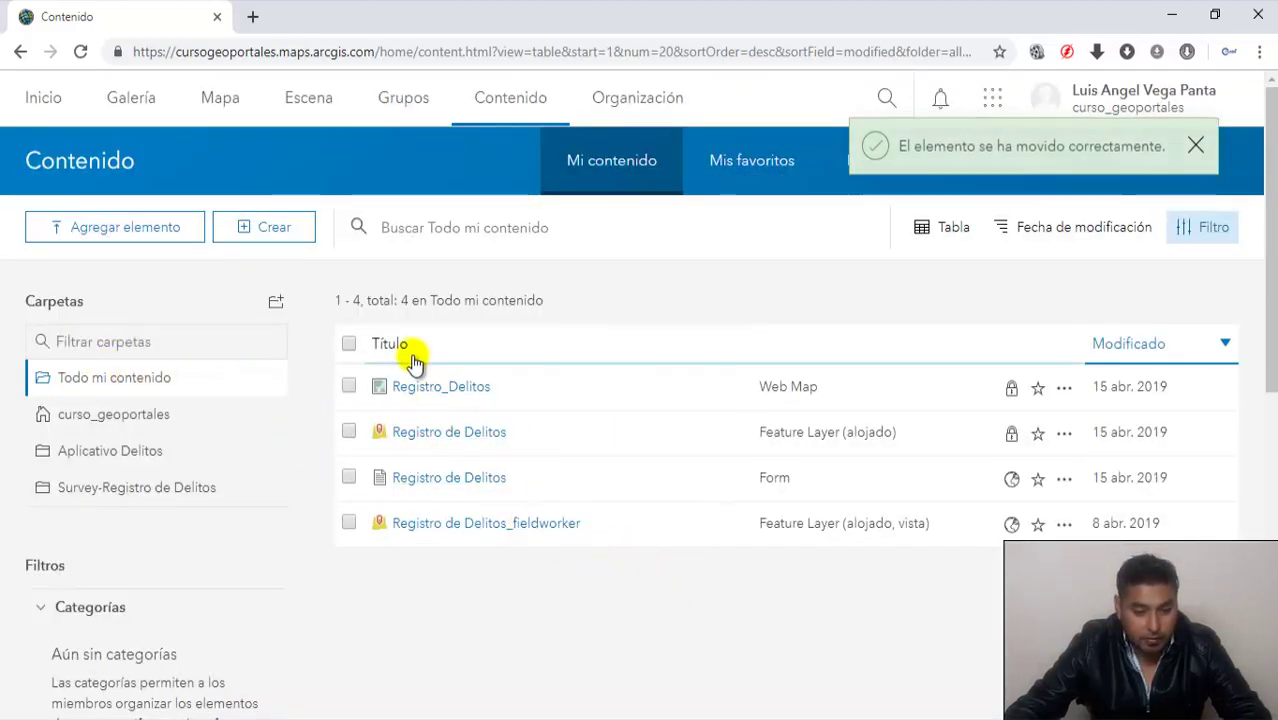
Step: In the Aplicativo Delitos folder, start adding an item from the computer and delete the existing Departamentos.zip from the Capas folder
left_click(133, 458)
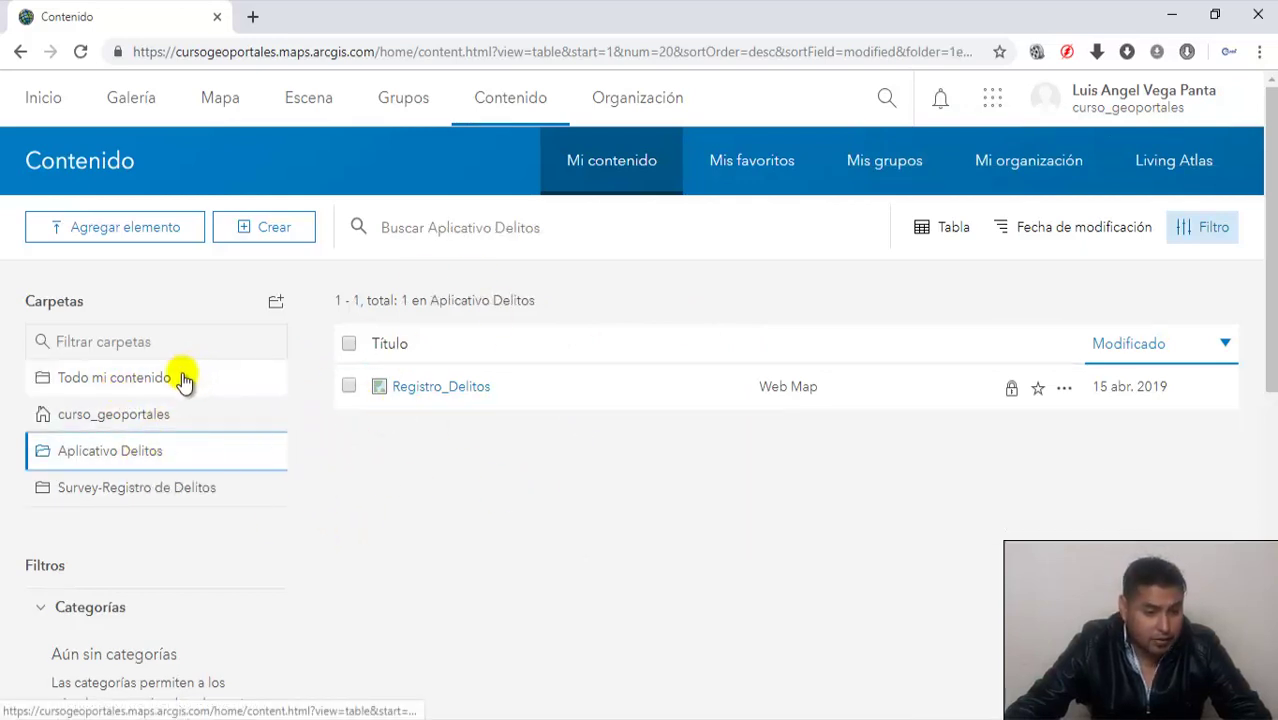
left_click(145, 240)
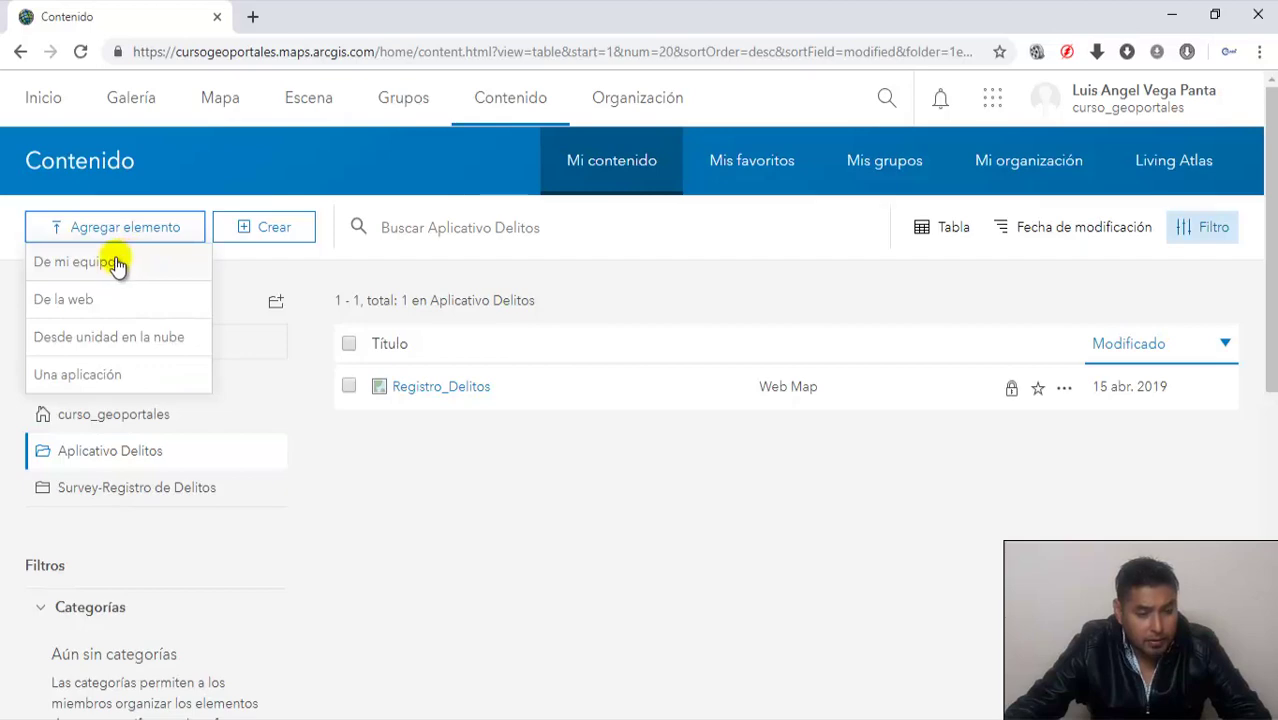
left_click(117, 264)
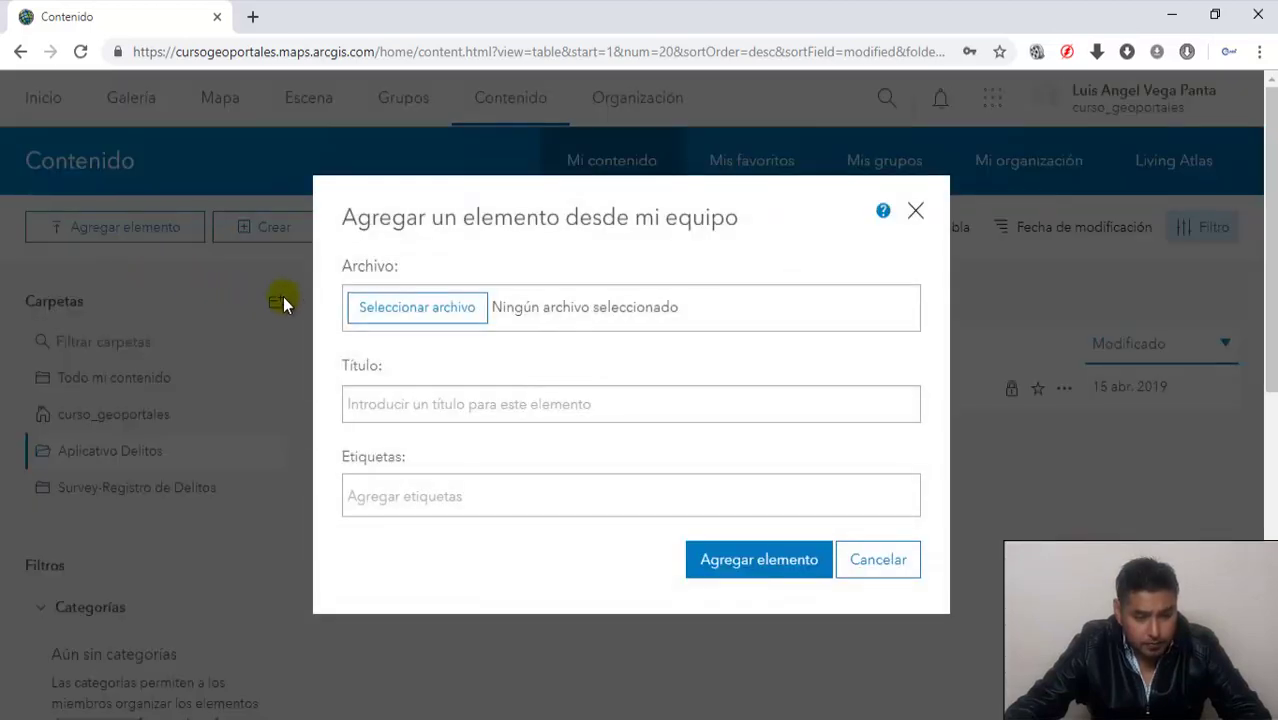
left_click(417, 302)
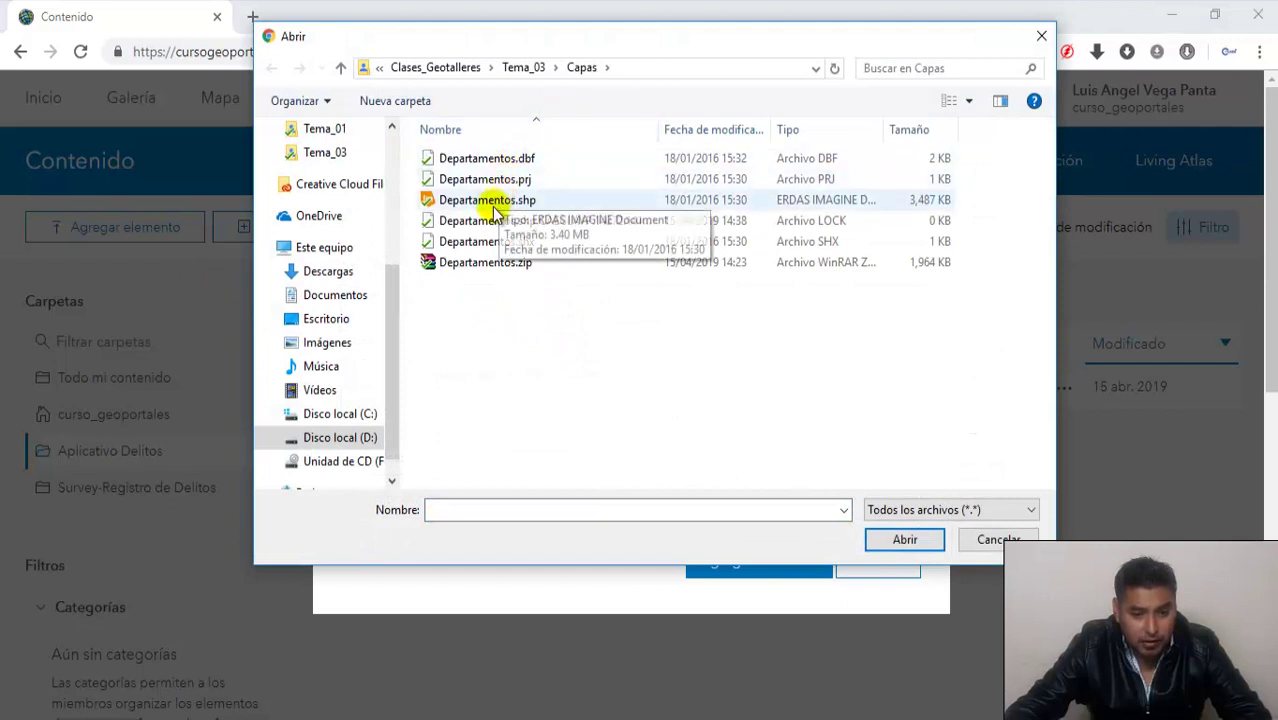
left_click(485, 266)
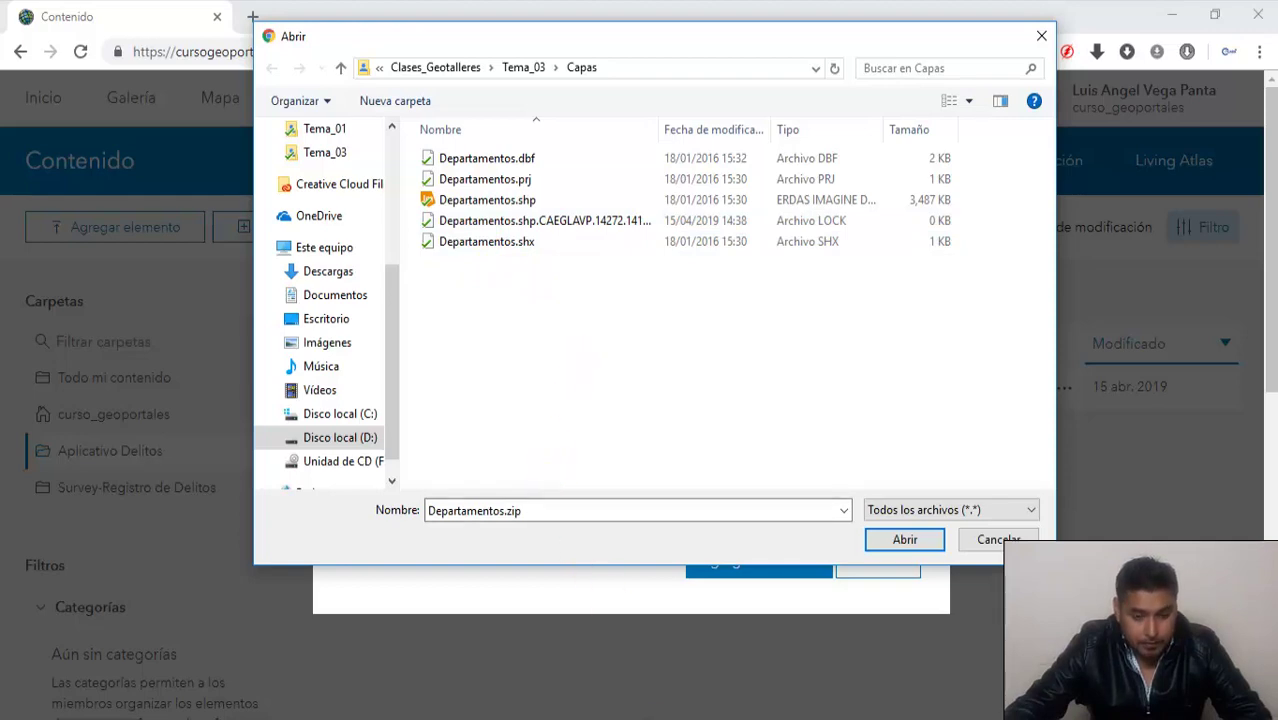
Step: Switch to ArcMap and close it without saving the untitled map
left_click(635, 712)
left_click(1262, 10)
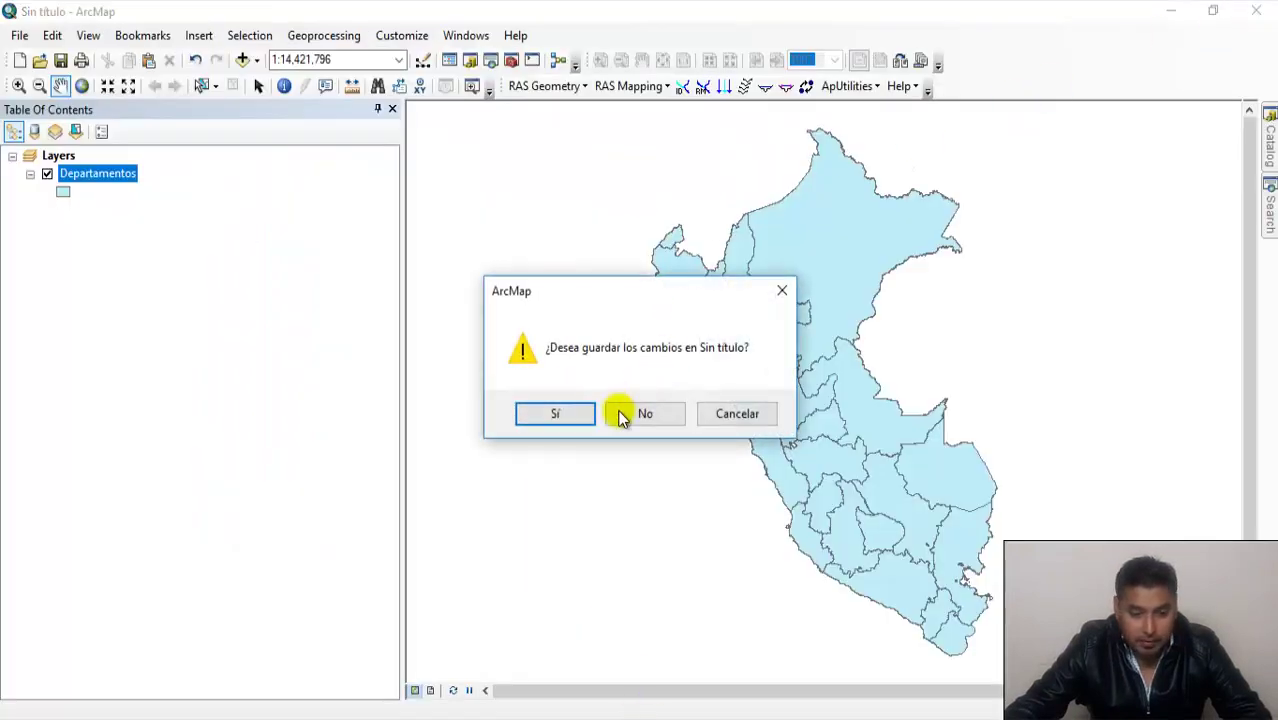
left_click(645, 413)
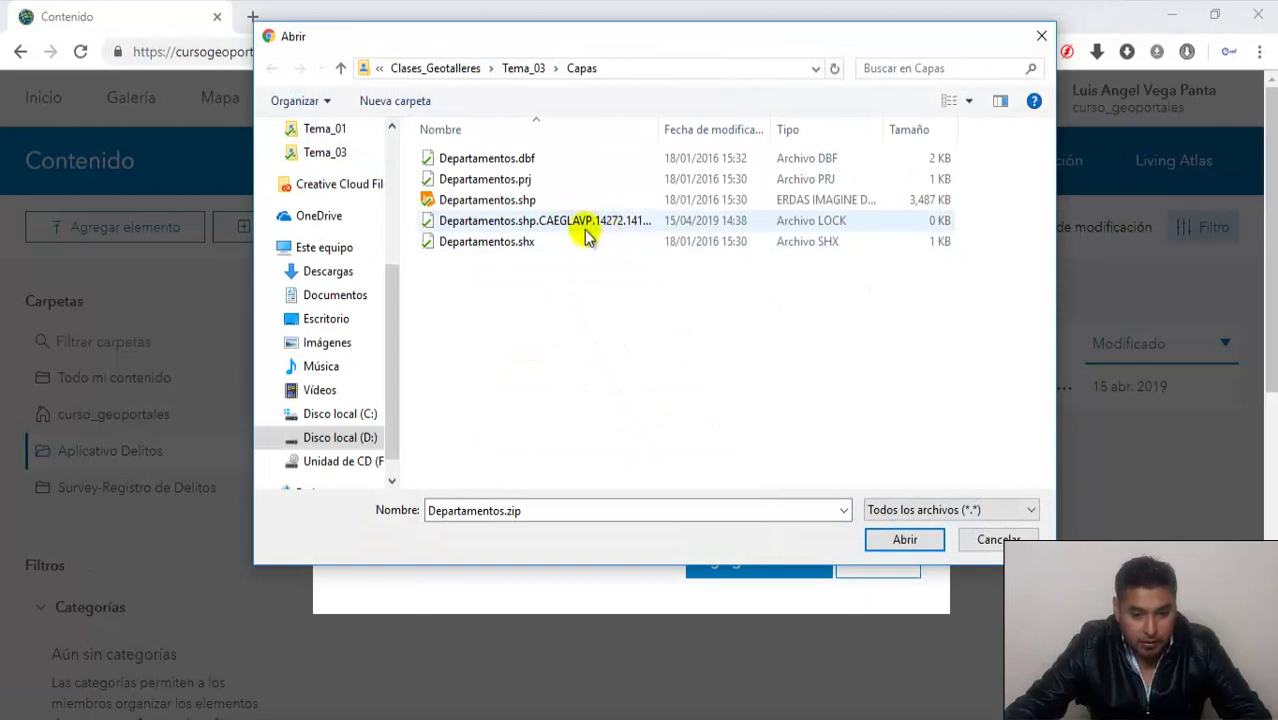
Step: Refresh the Capas folder listing and look over the files that make up the Departamentos shapefile
right_click(532, 272)
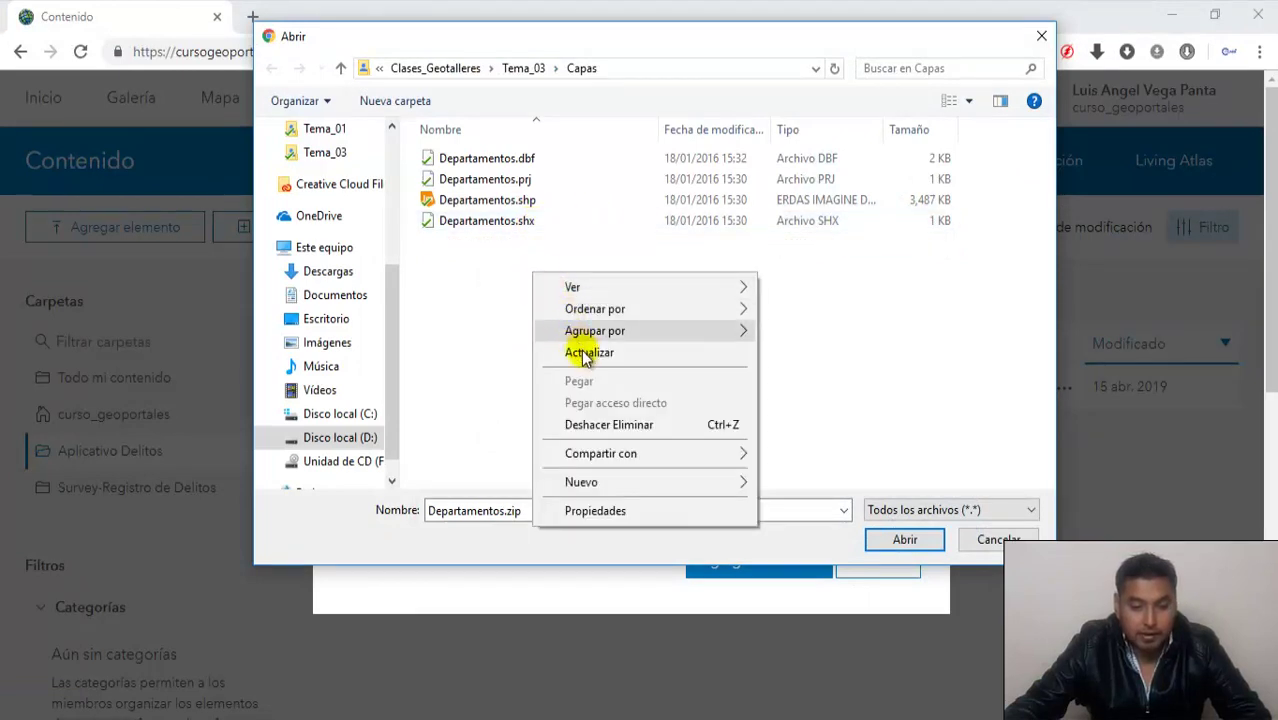
left_click(566, 348)
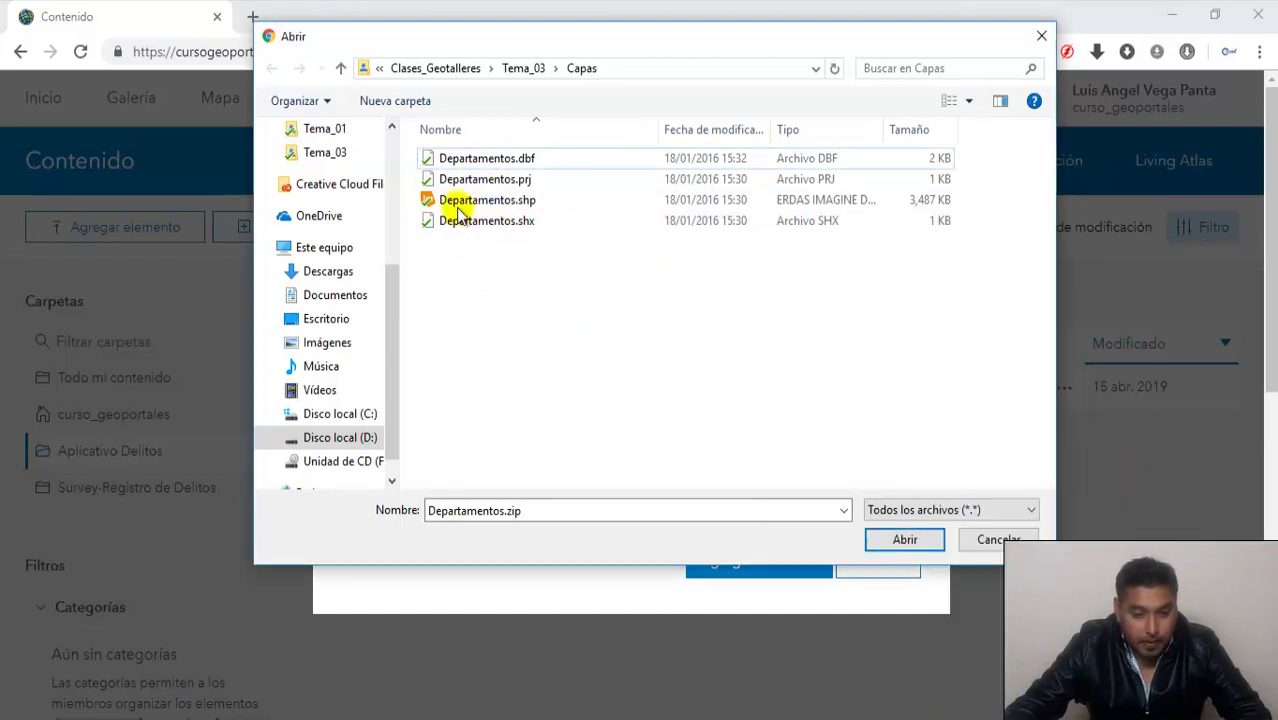
left_click(455, 160)
left_click(466, 221)
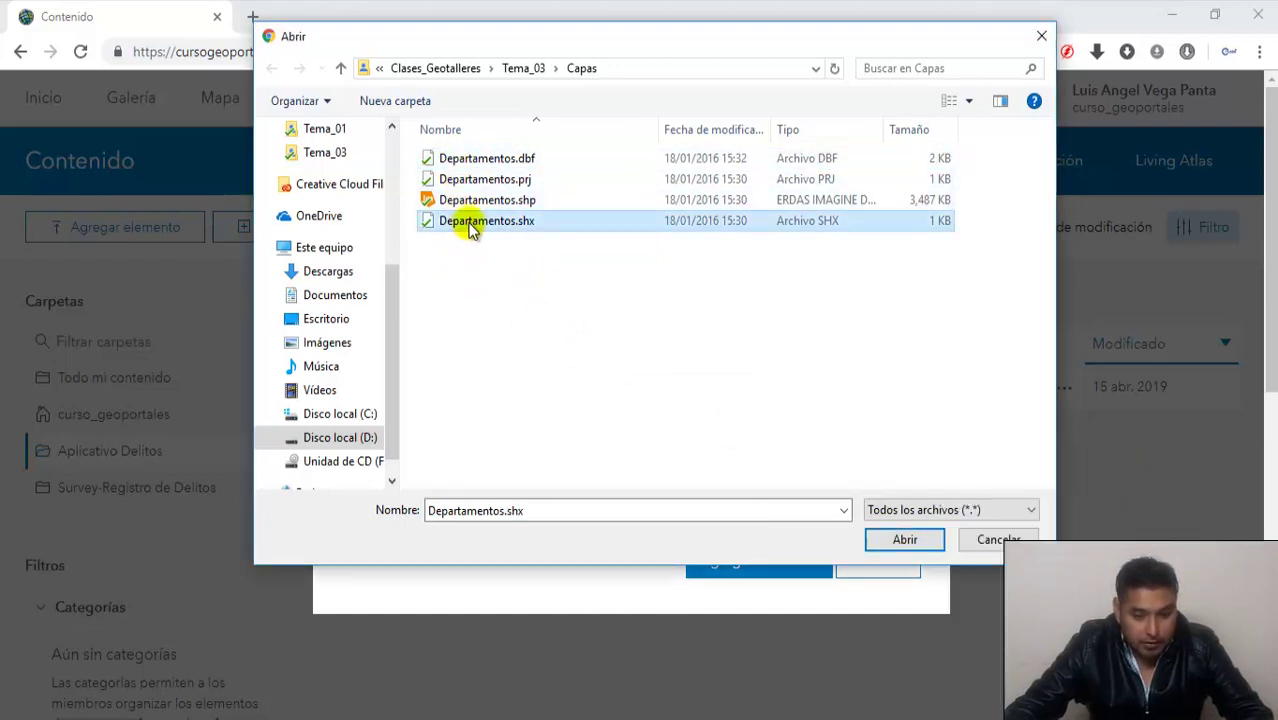
Step: In File Explorer, compress the four Departamentos shapefile files in the Capas folder into Departamentos.zip
key("alt+Tab")
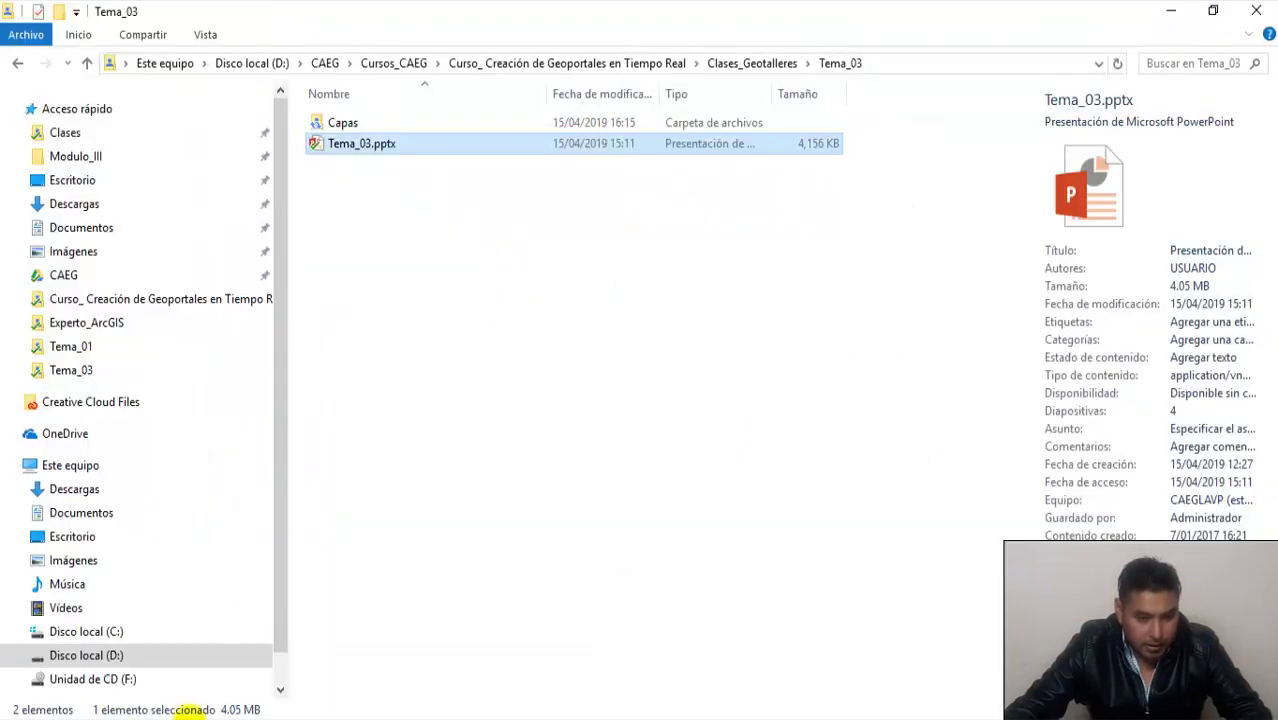
double_click(371, 120)
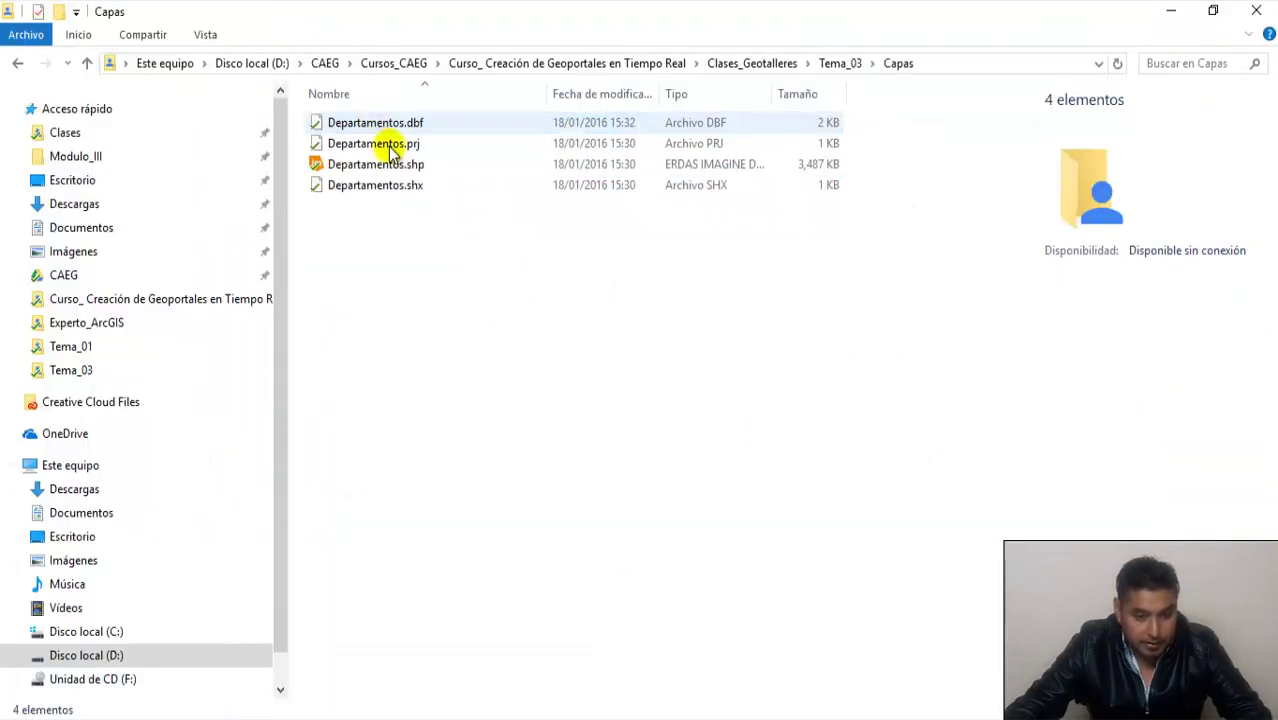
left_click_drag(490, 330, 322, 72)
right_click(376, 147)
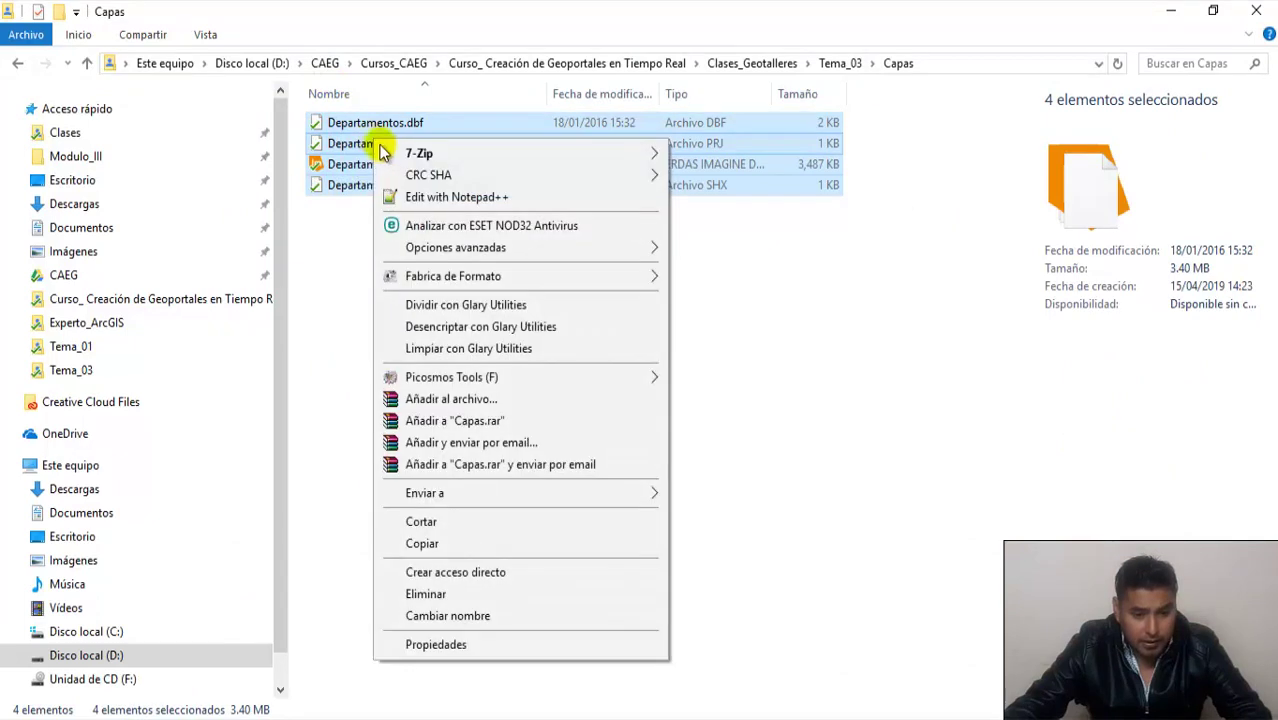
mouse_move(548, 495)
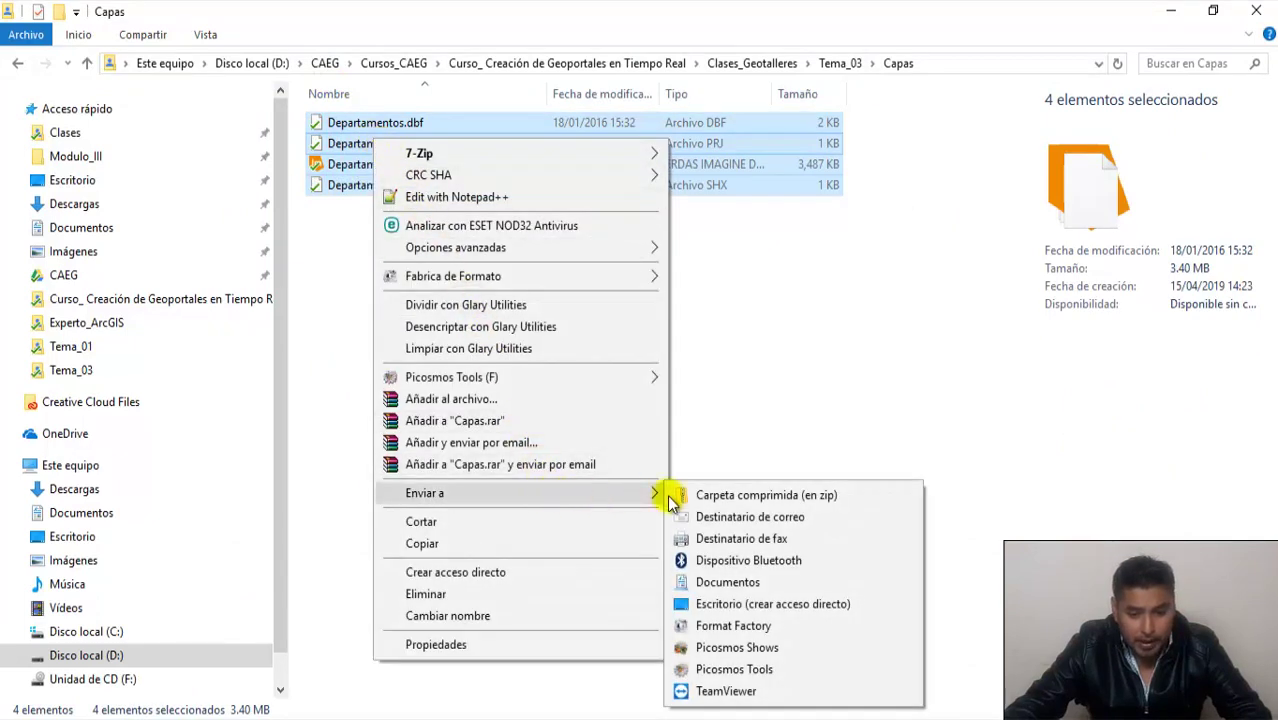
left_click(776, 497)
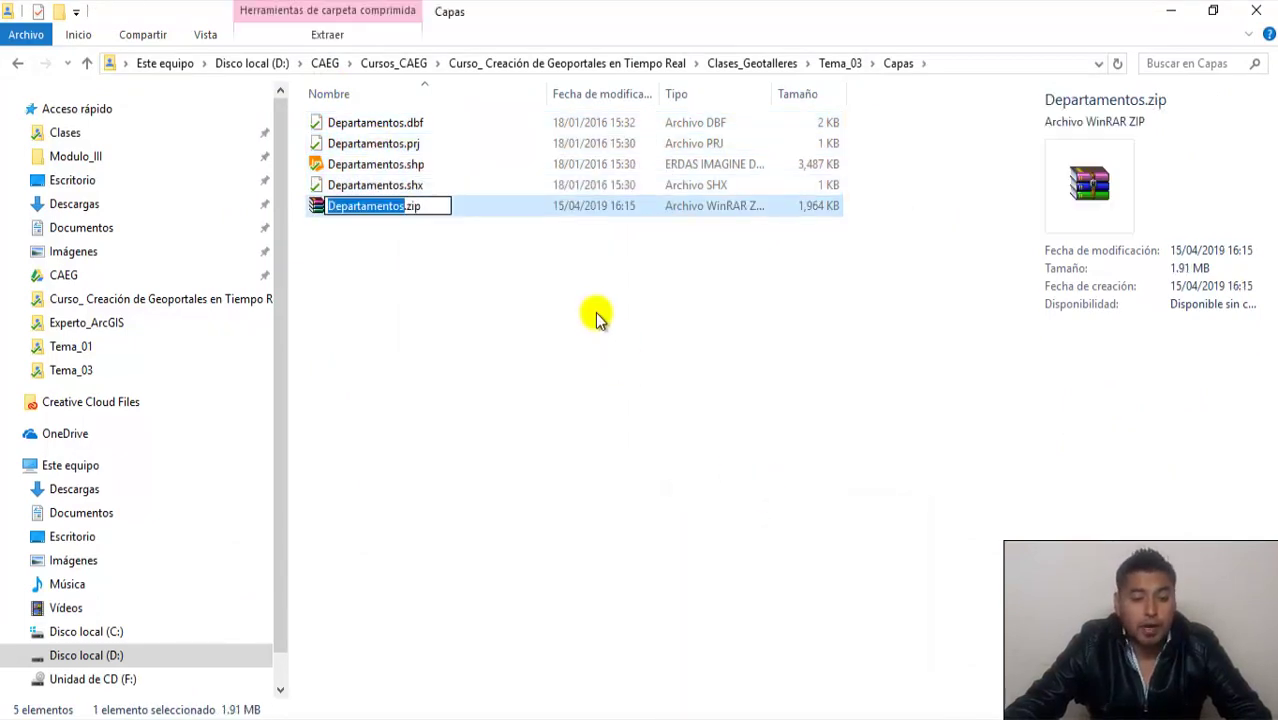
left_click(365, 242)
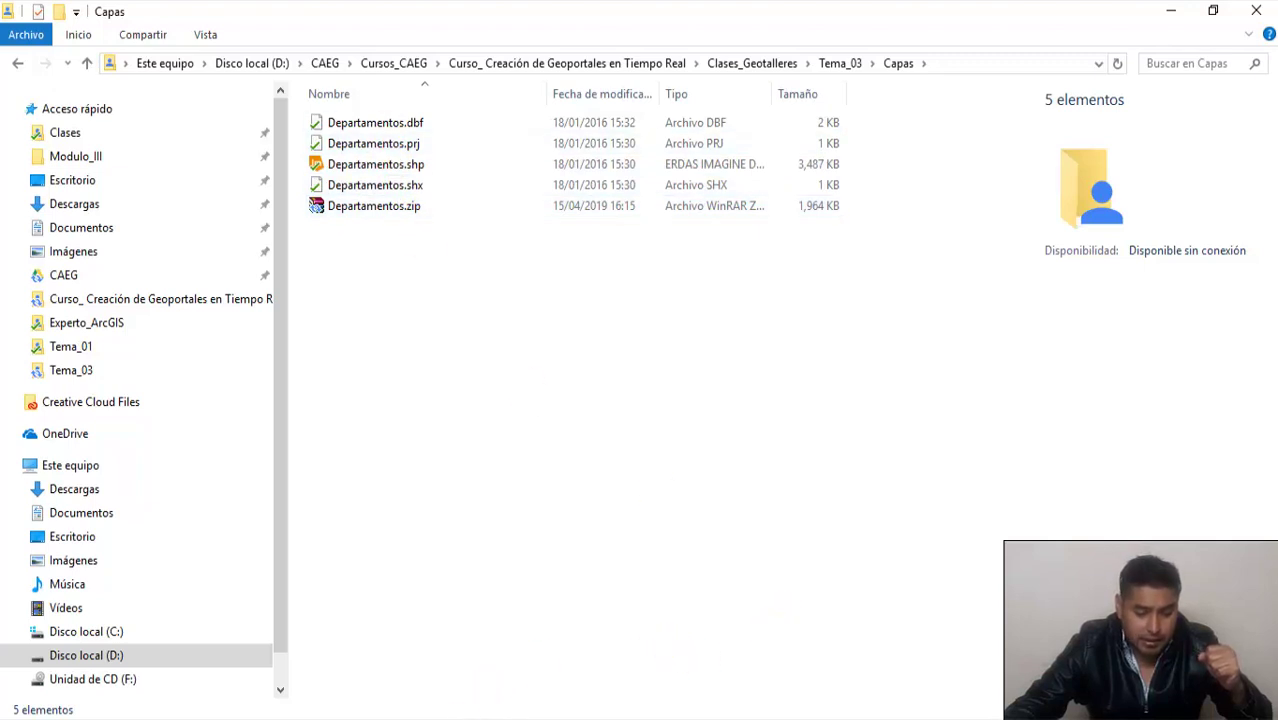
Step: Switch back to the browser's file selection and choose Departamentos.zip from the Capas folder as the item to upload
key("alt+Tab")
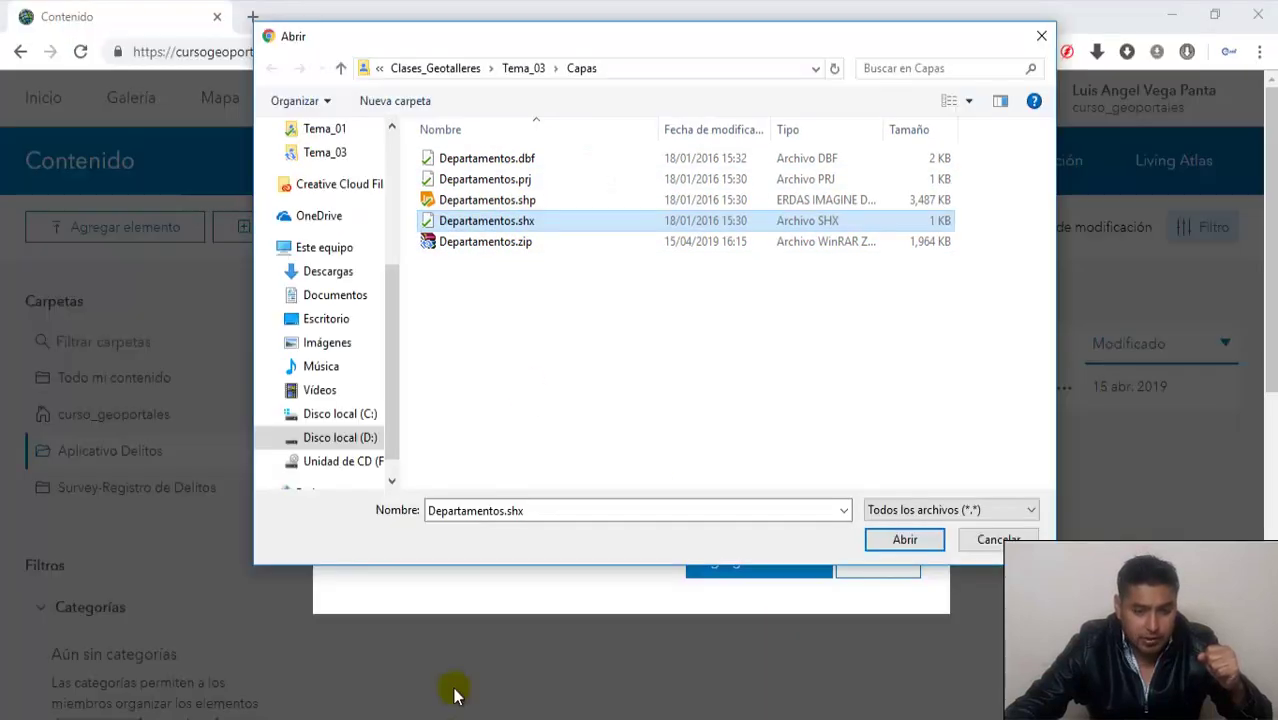
left_click(487, 243)
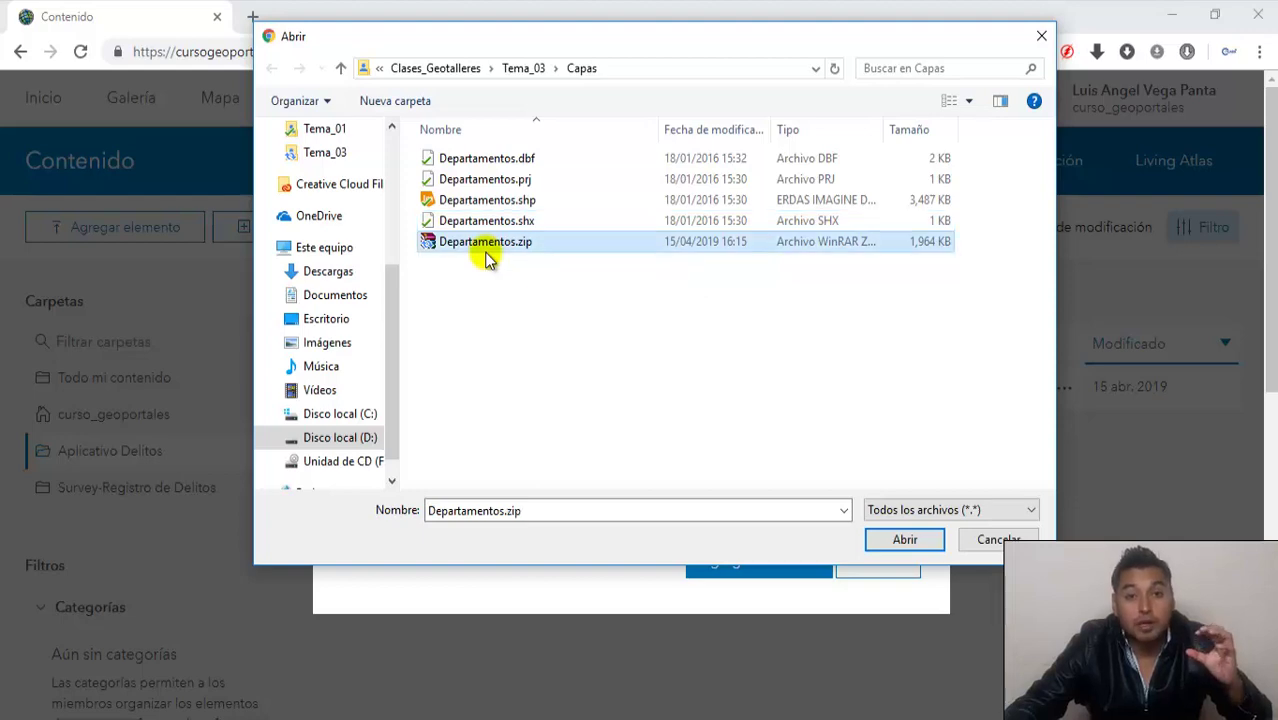
left_click(888, 545)
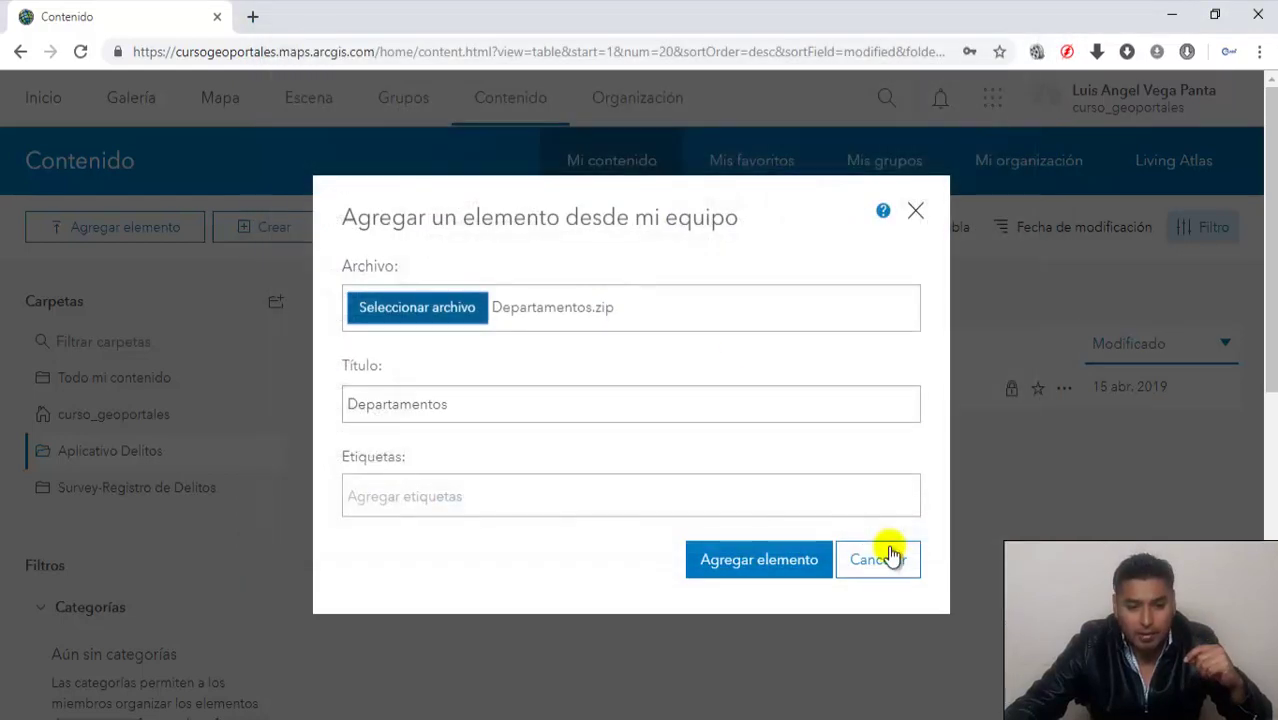
Step: Keep the title Departamentos for the new item, add the existing tag caeg, and submit the item
left_click(493, 406)
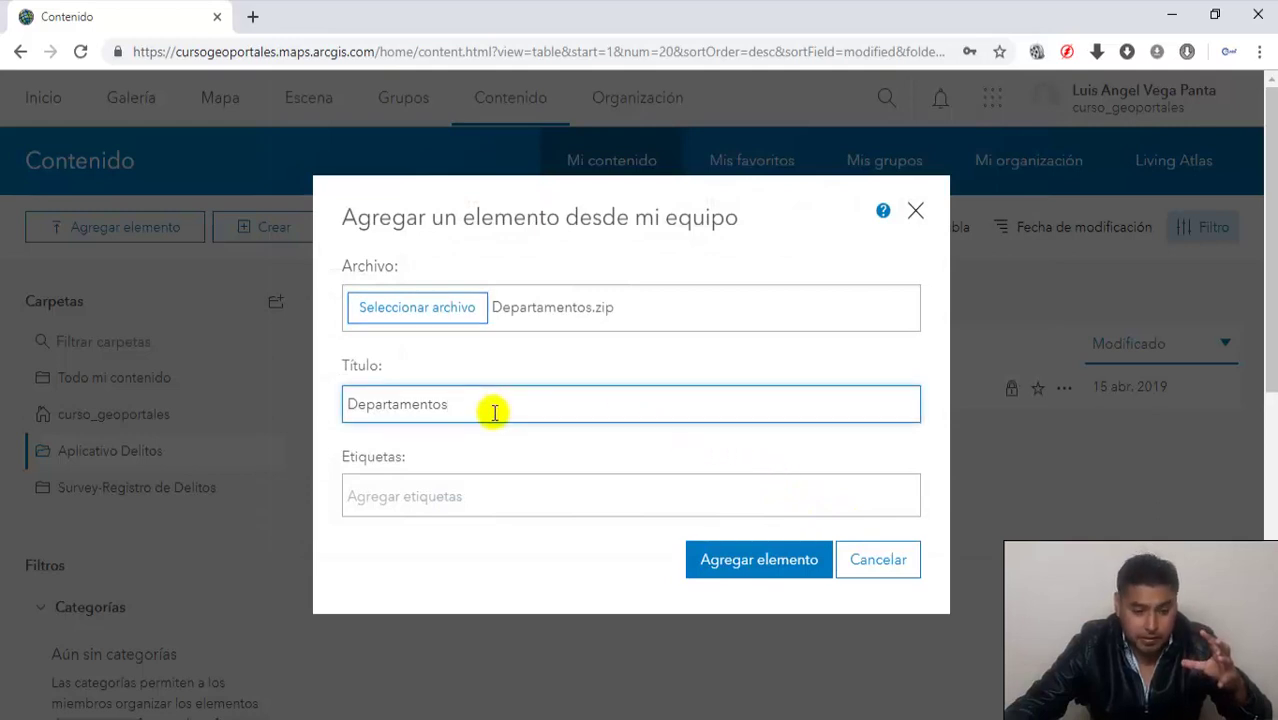
left_click(479, 494)
type("c")
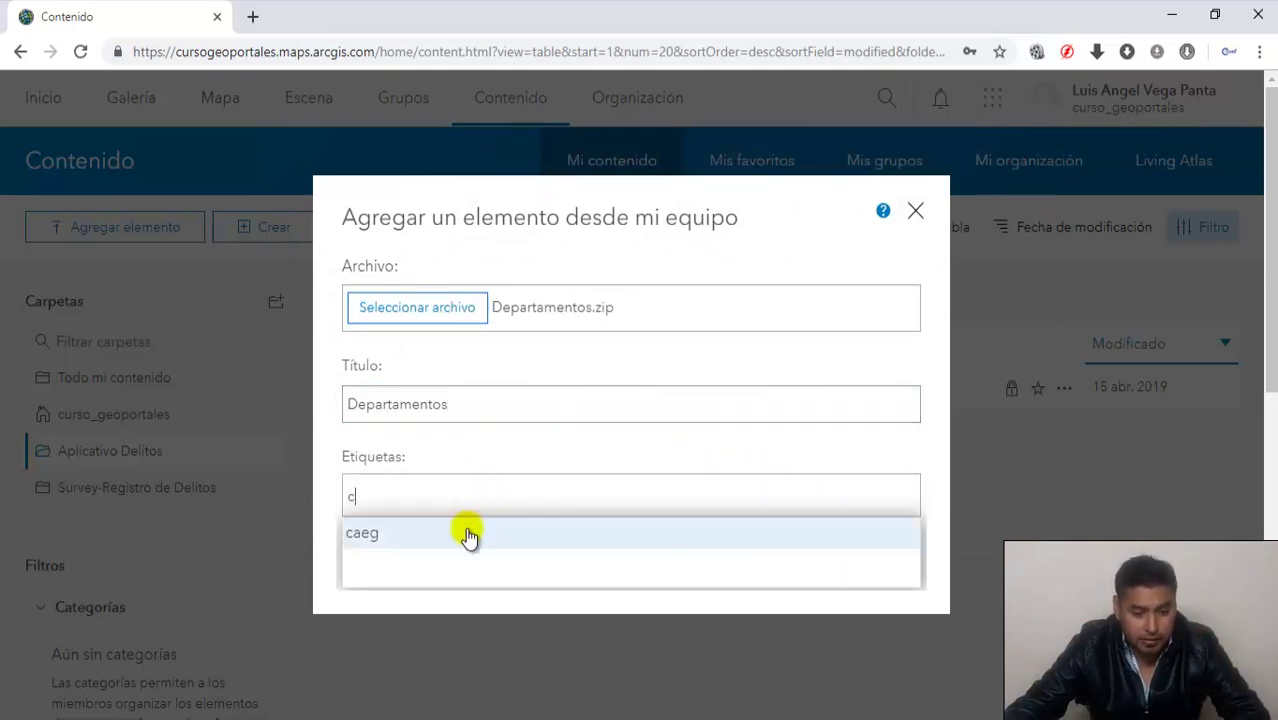
left_click(469, 535)
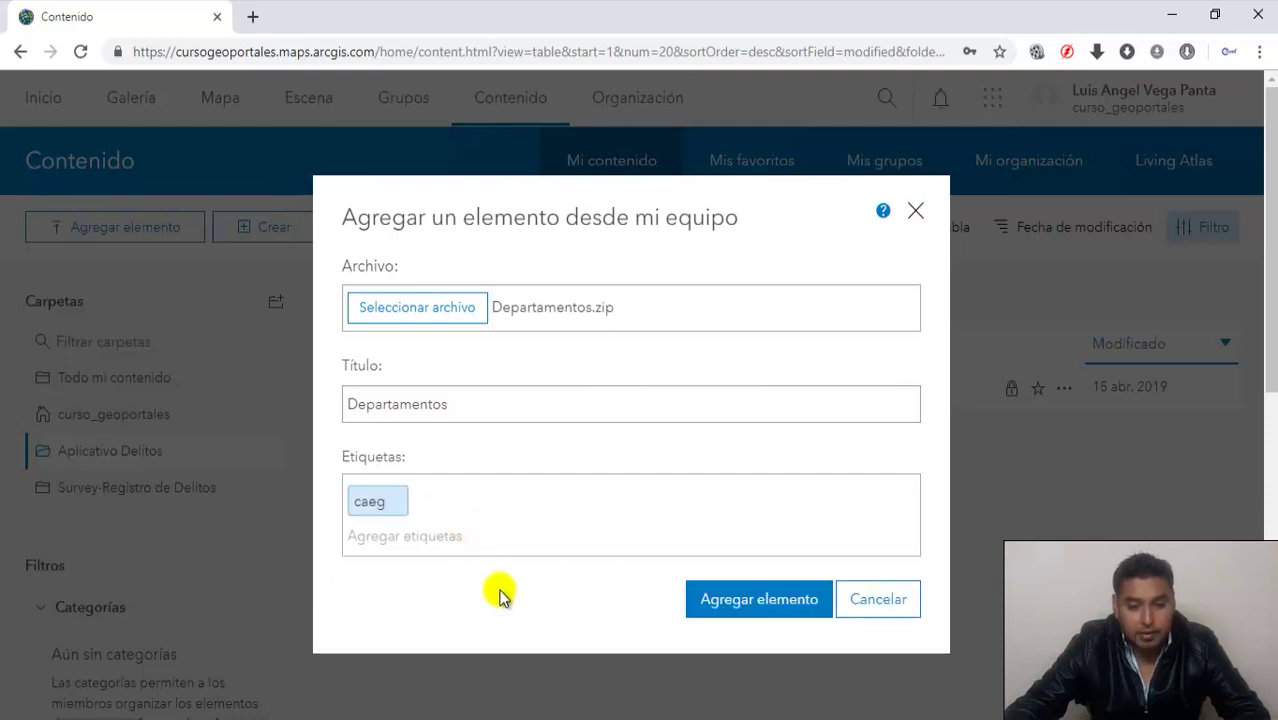
left_click(740, 600)
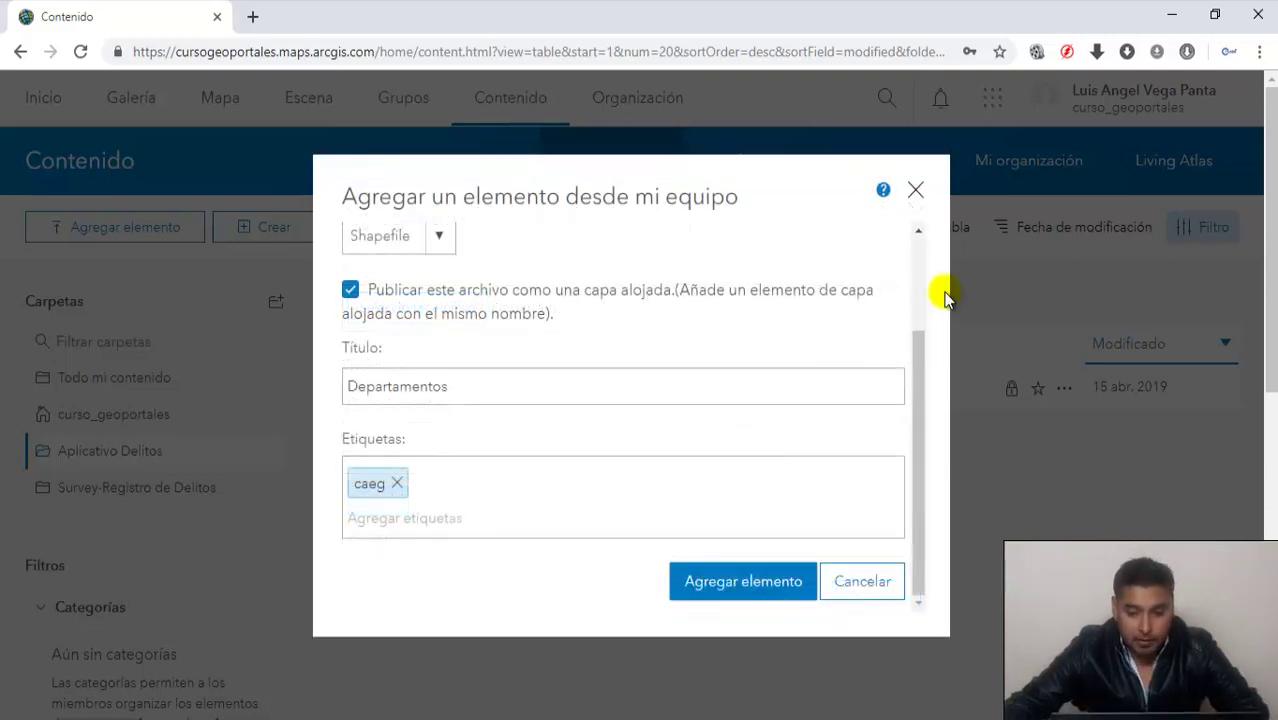
Step: Set the item's content type to Shapefile, keep publishing as a hosted layer enabled, and add the item
left_click_drag(921, 374, 933, 262)
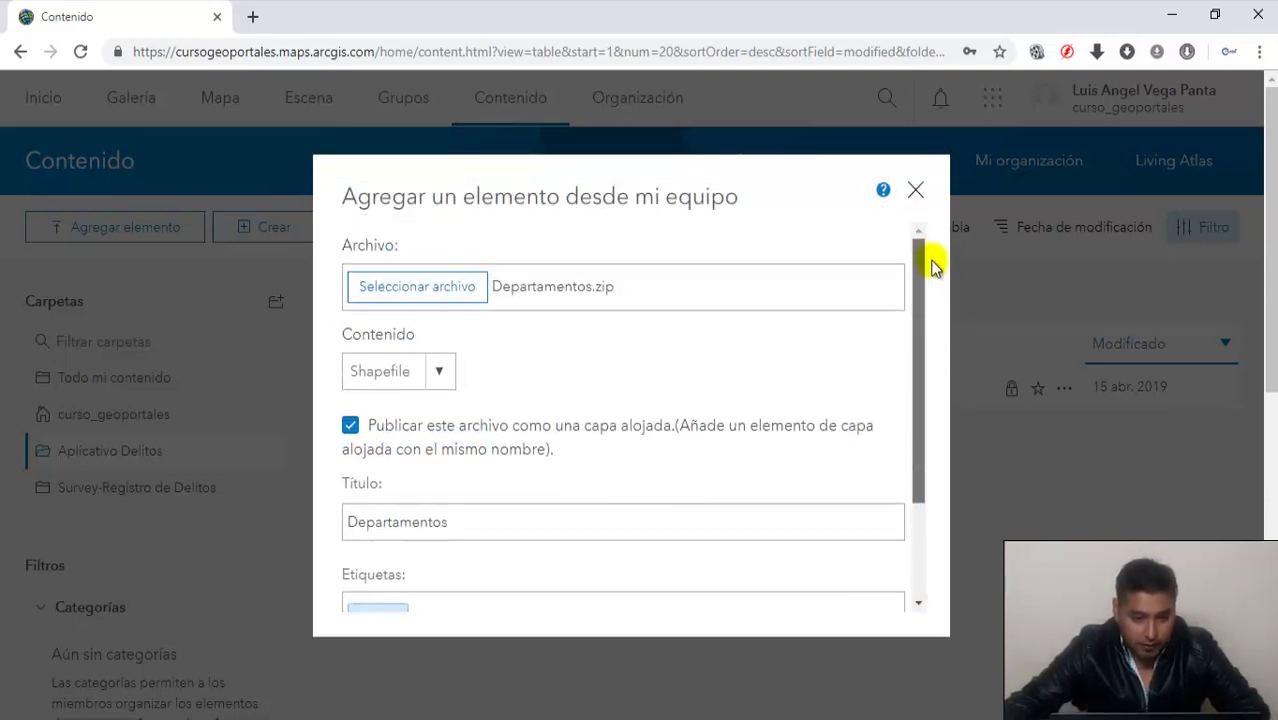
left_click(443, 372)
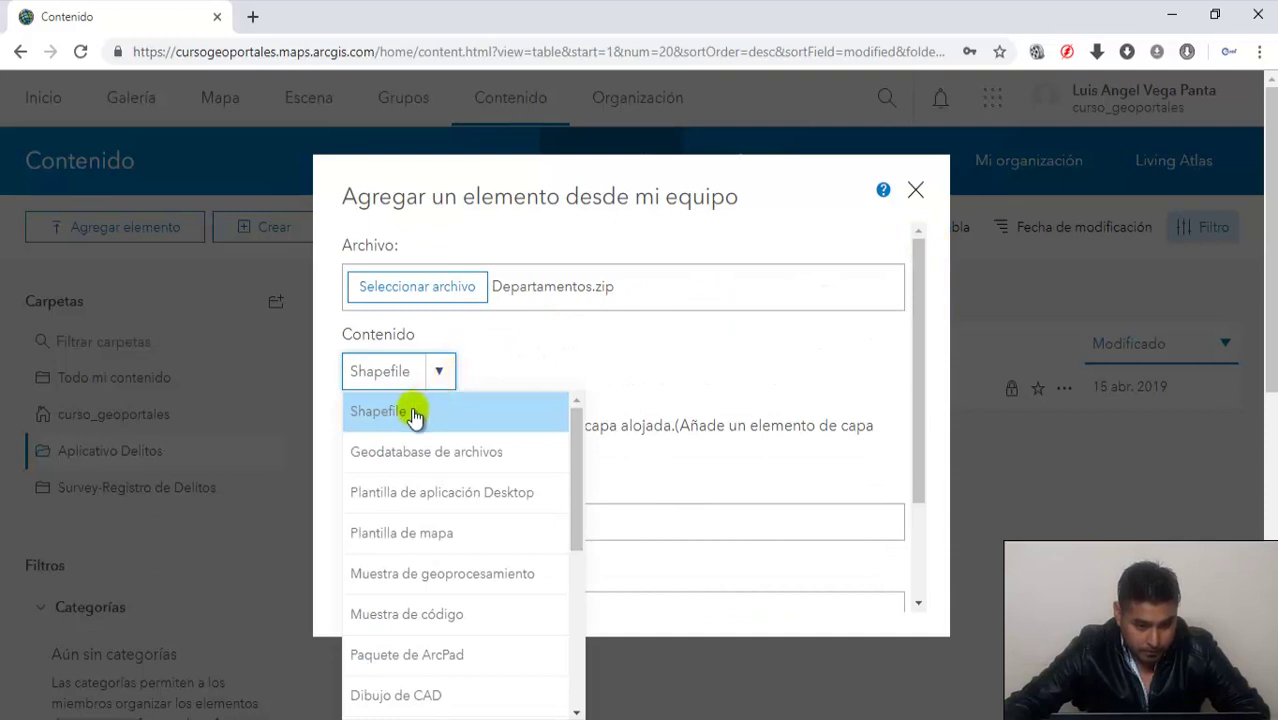
left_click(415, 415)
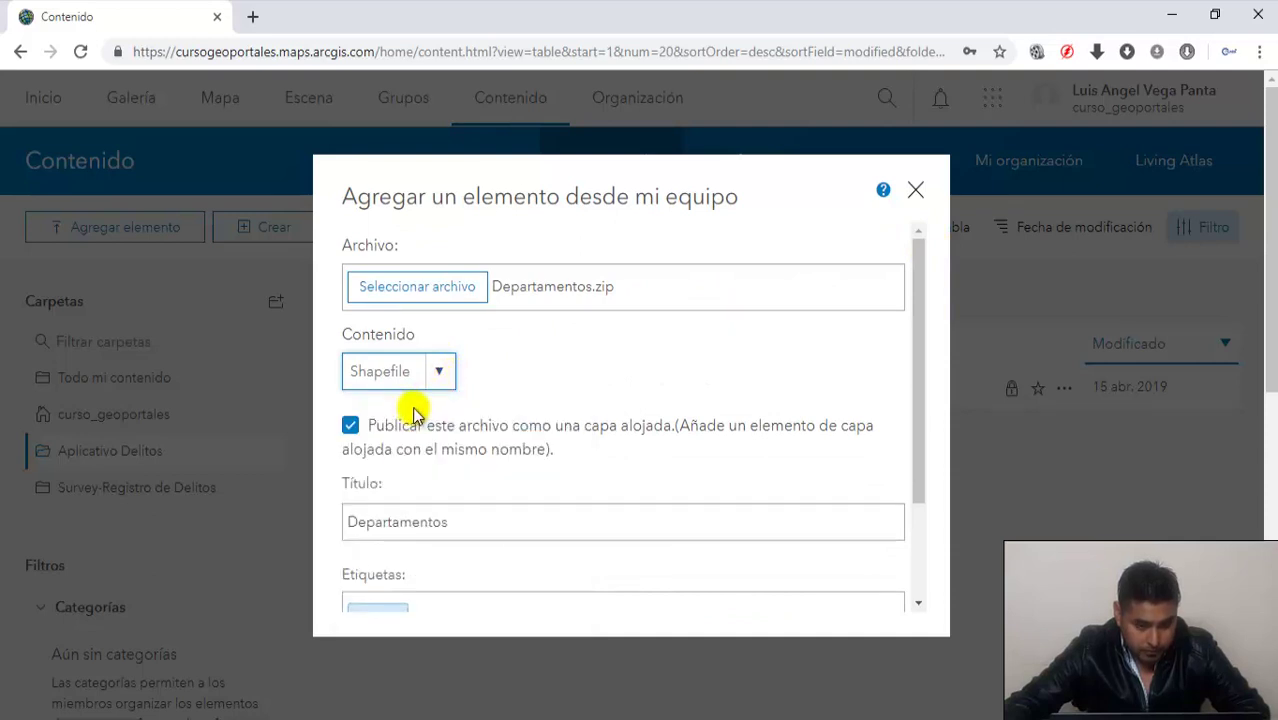
left_click(440, 373)
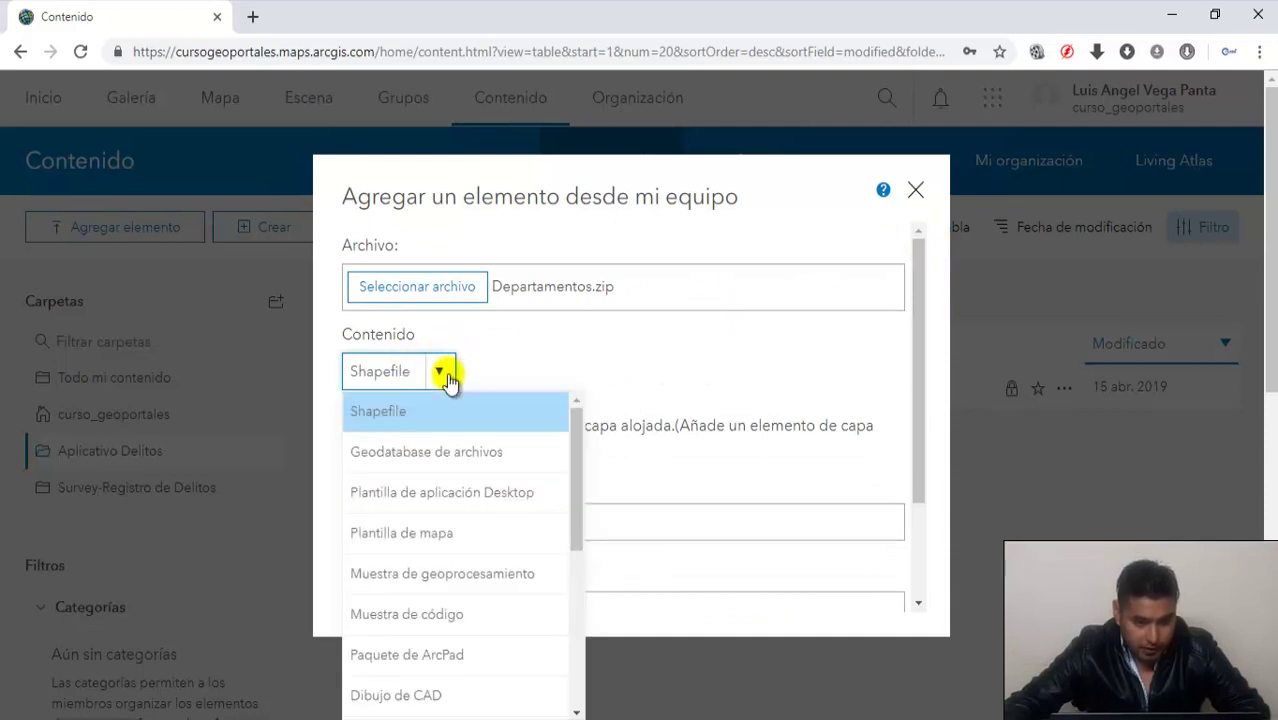
left_click(448, 378)
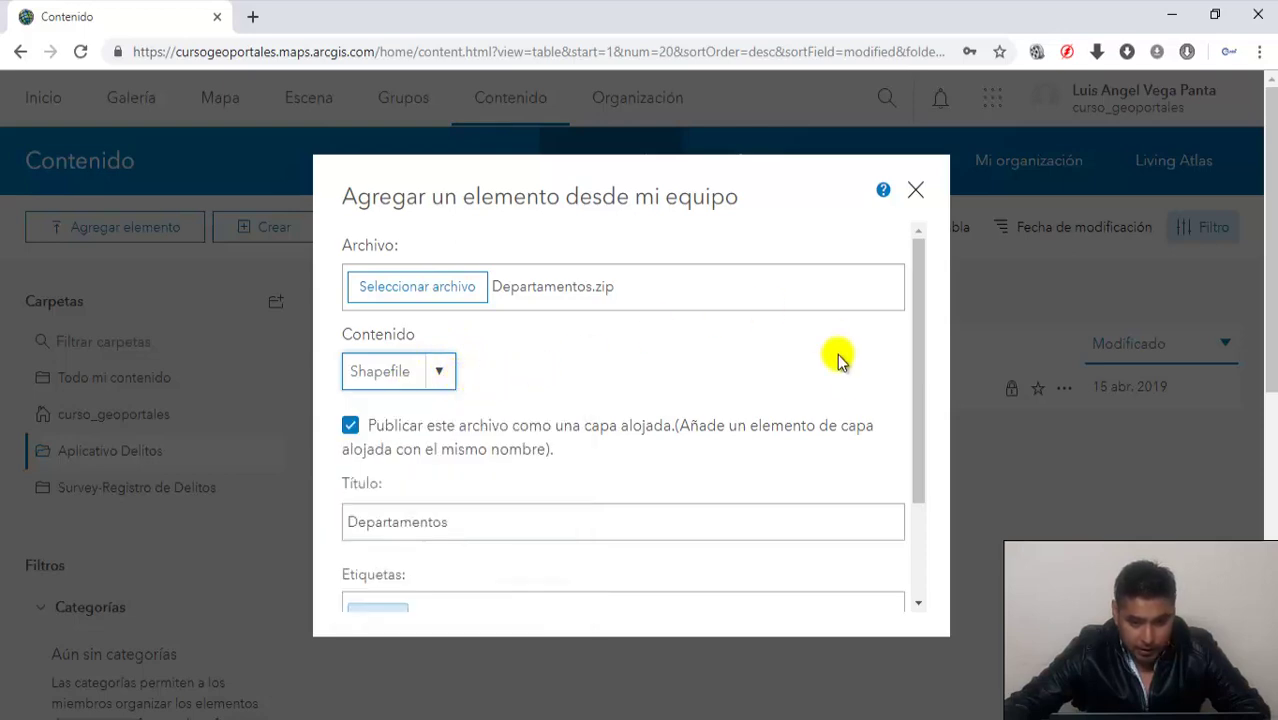
scroll(850, 370, "down", 3)
left_click(788, 578)
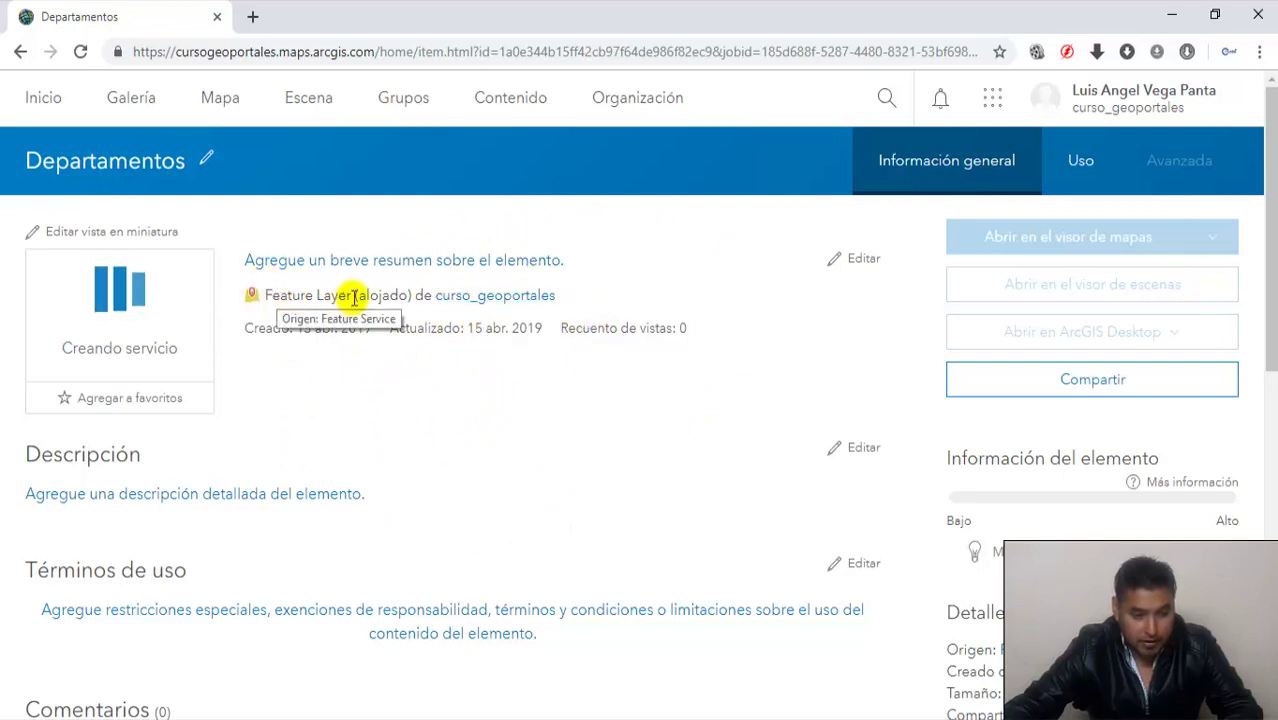
Step: Go from the Departamentos item page back to the content list and move the hosted Departamentos feature layer to the Aplicativo Delitos folder
left_click_drag(350, 297, 255, 295)
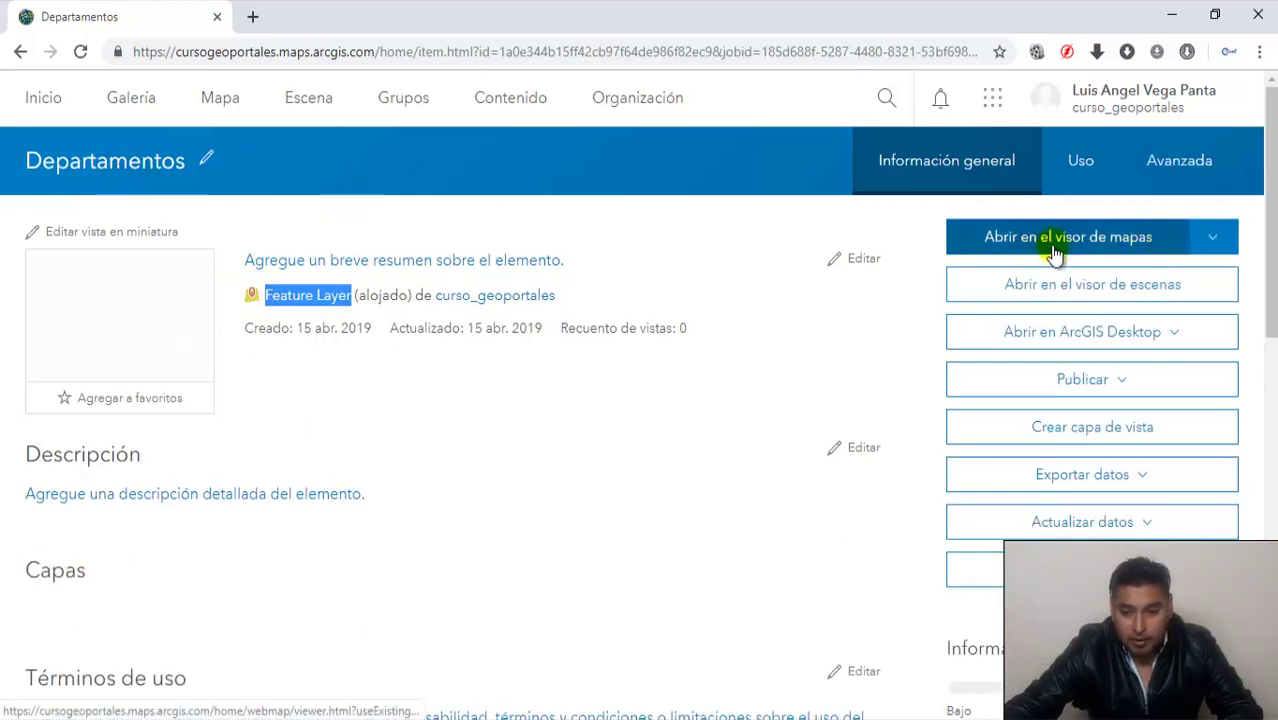
left_click(503, 113)
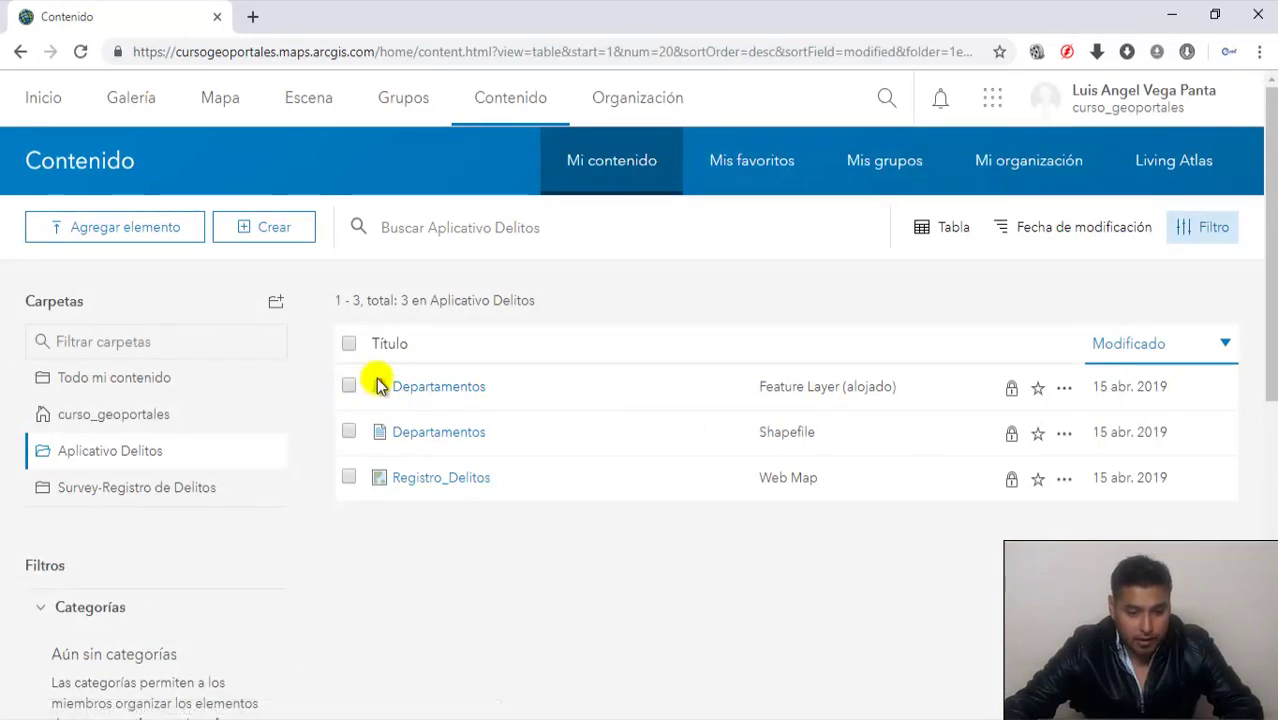
left_click(348, 387)
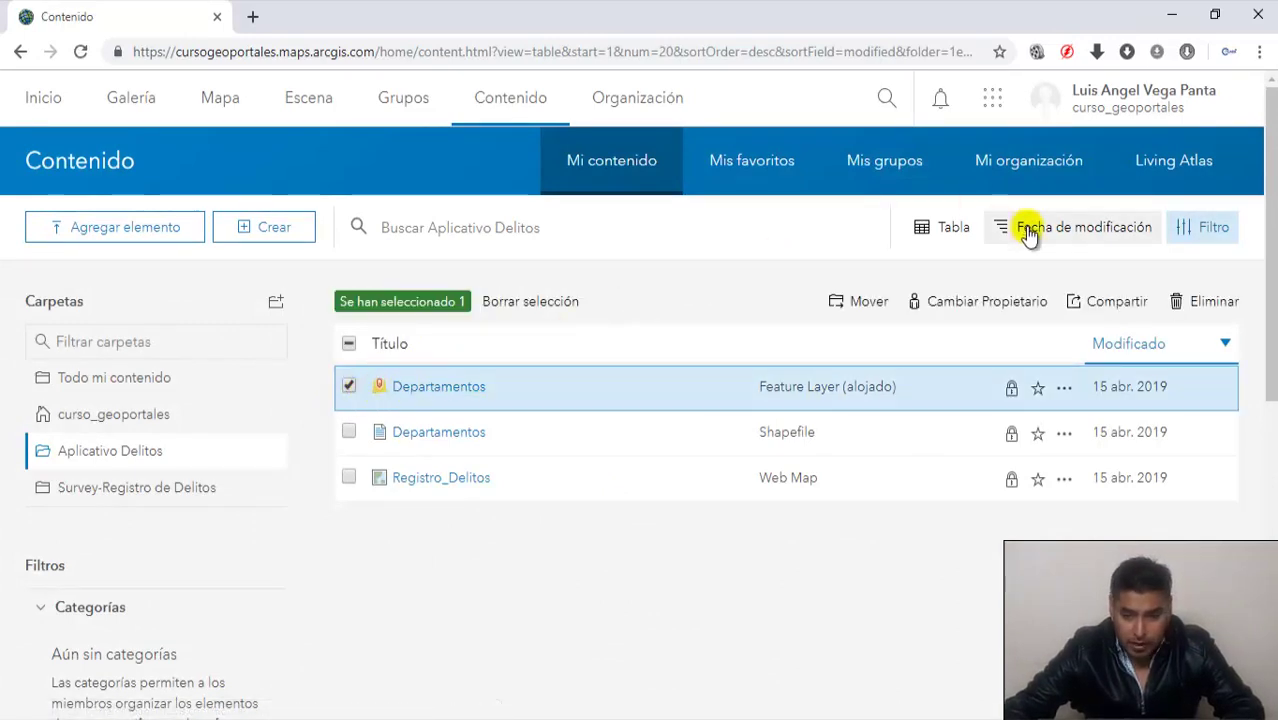
left_click(862, 301)
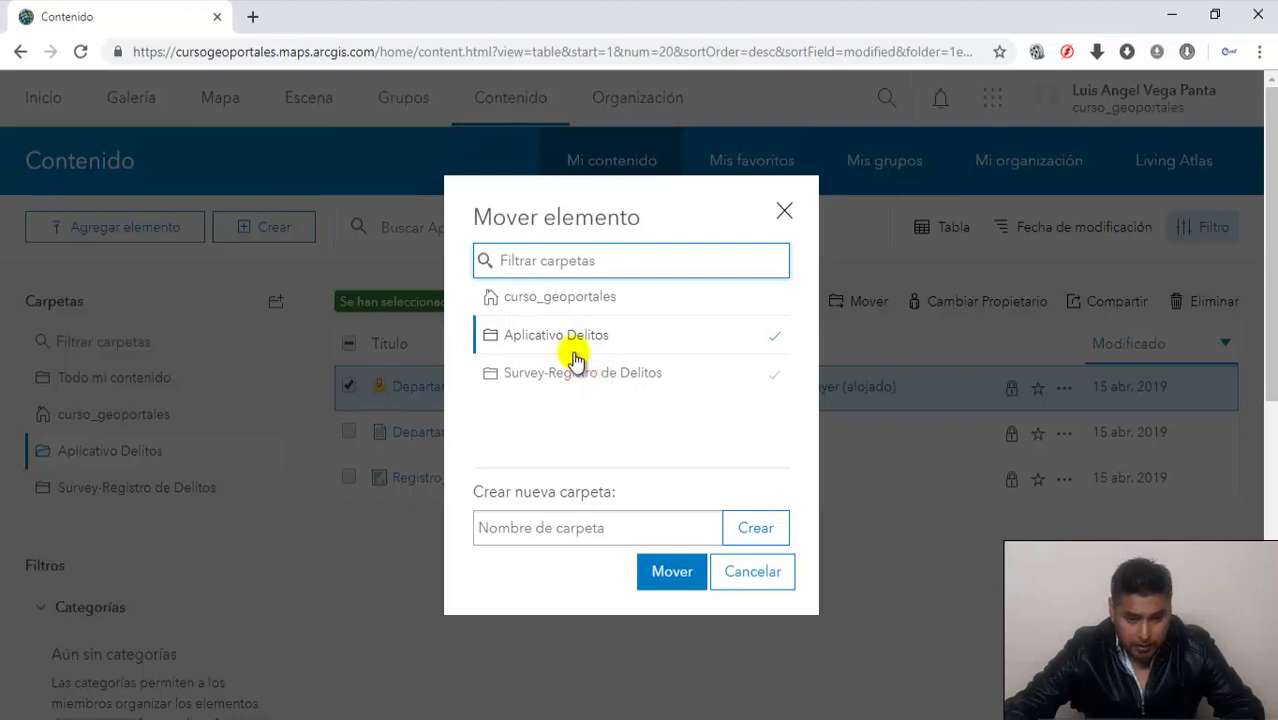
left_click(670, 576)
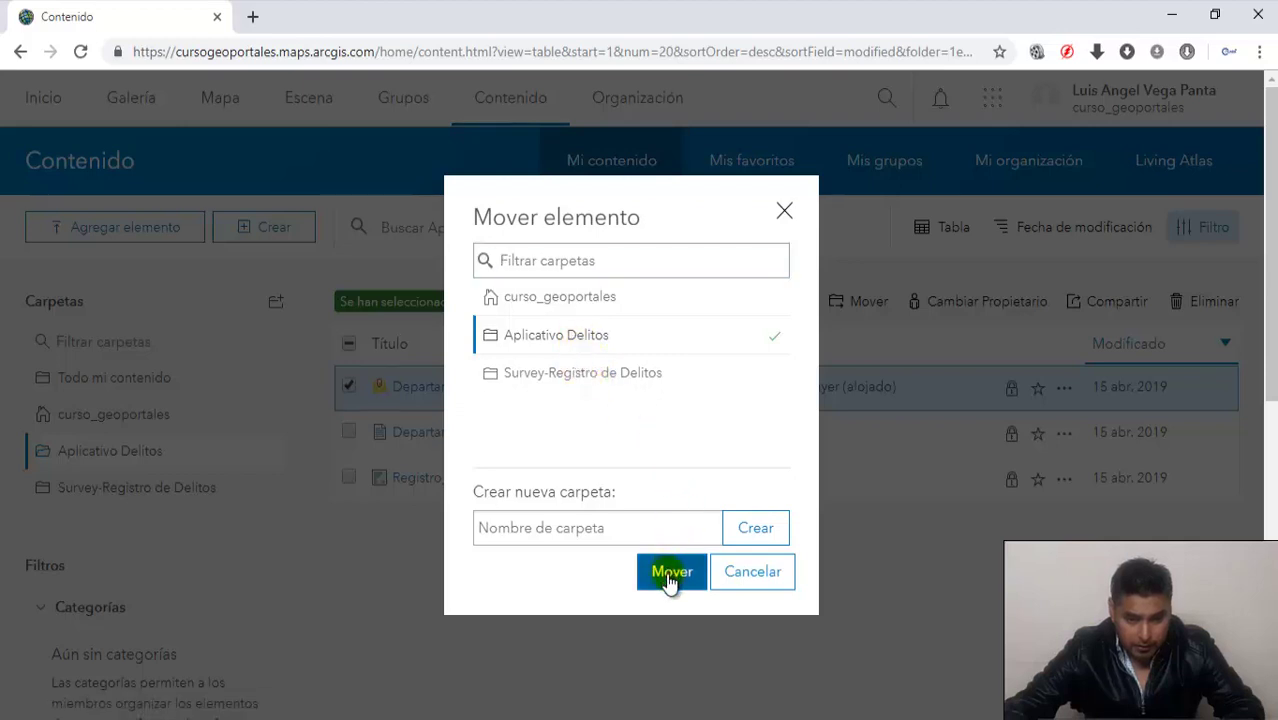